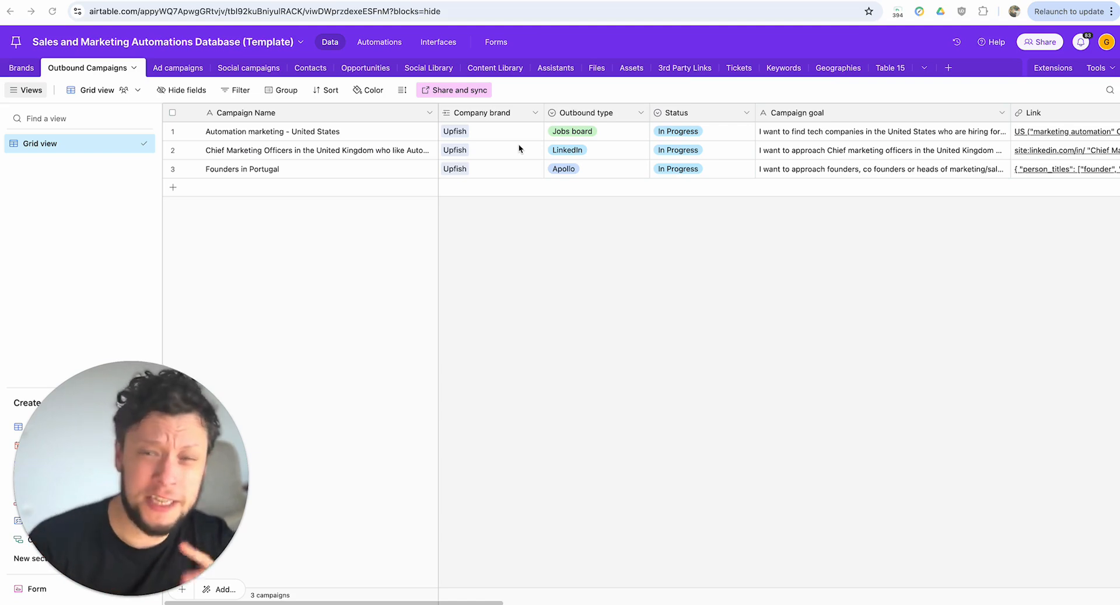
Review the Jobs board, LinkedIn and Apollo outbound types in Outbound Campaigns and the linked files in the Brands table
{"action": "left_click", "coordinate": [621, 132]}
{"action": "left_click", "coordinate": [617, 153]}
{"action": "left_click", "coordinate": [616, 171]}
{"action": "left_click", "coordinate": [617, 352]}
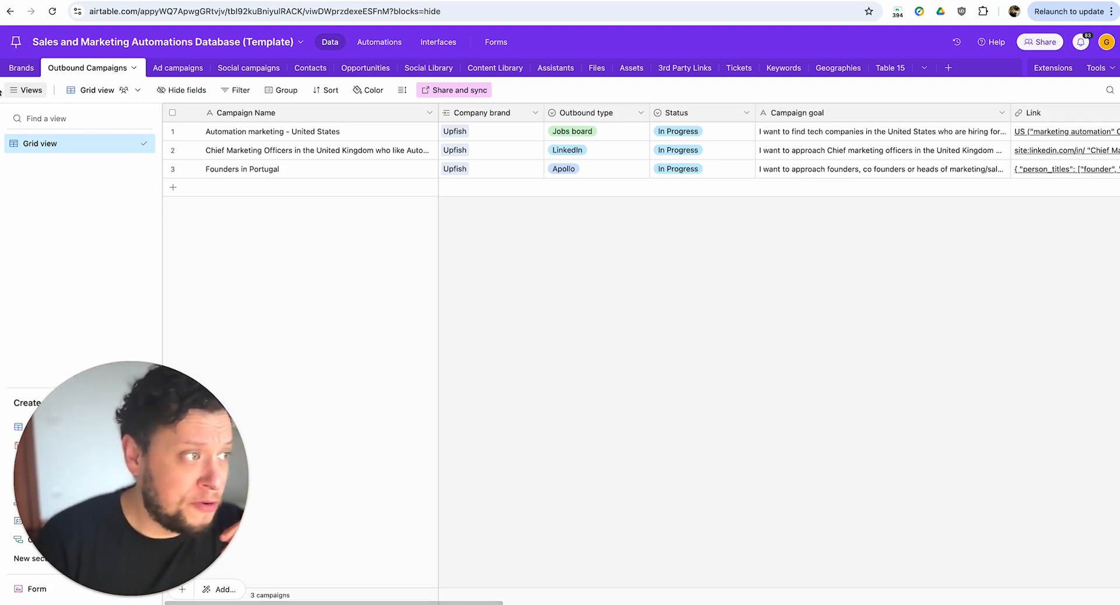
{"action": "left_click", "coordinate": [21, 68]}
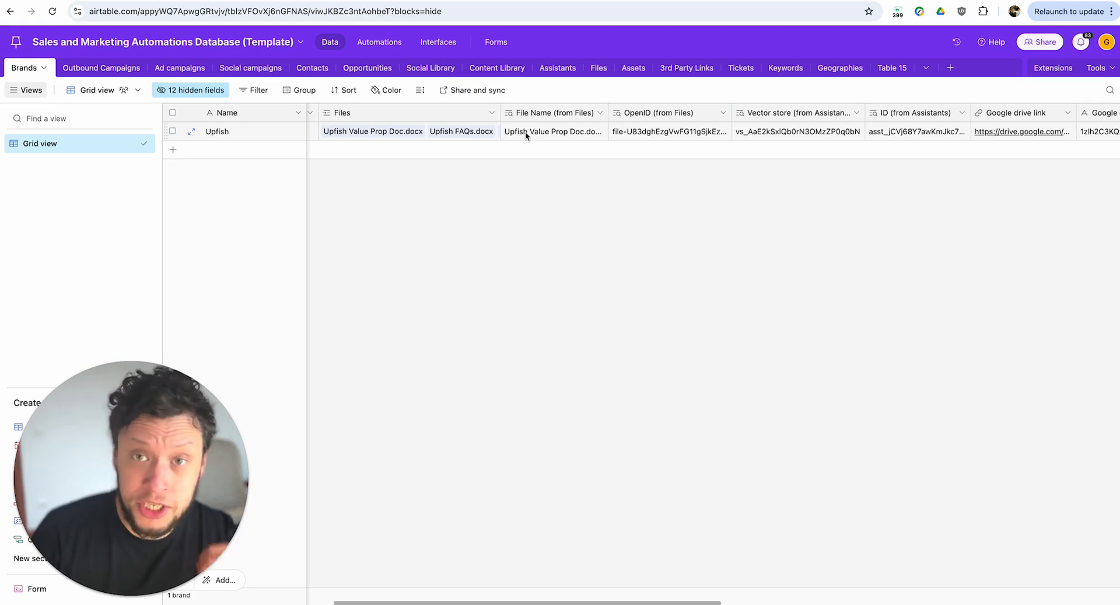
{"action": "left_click", "coordinate": [117, 71]}
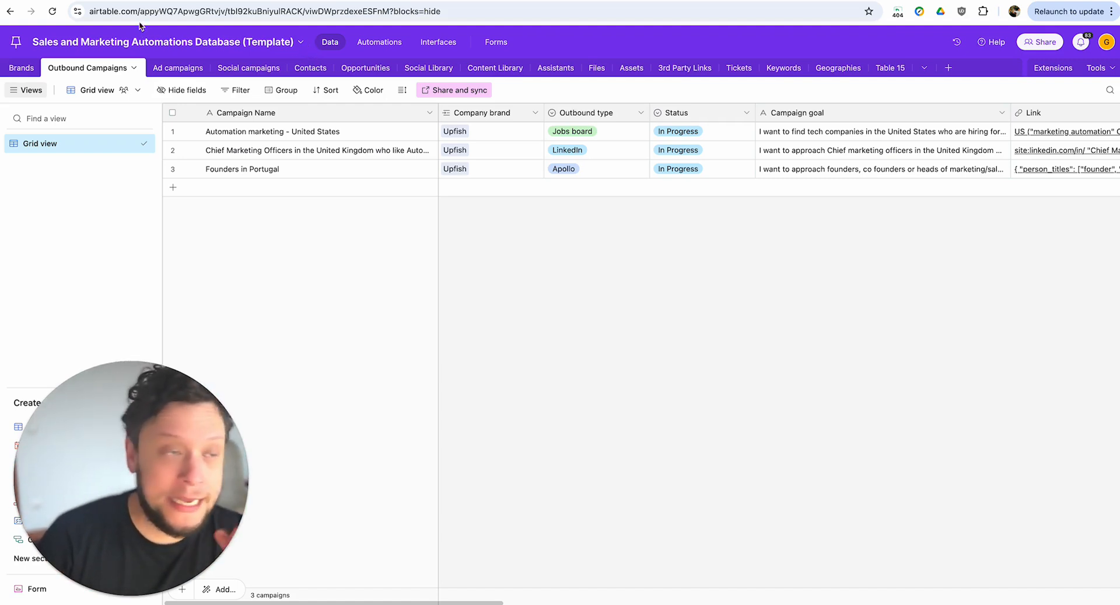
Switch to the AI Replies workflow in n8n and examine the Webhook node's workspace, campaign and email account output fields
{"action": "left_click", "coordinate": [233, 1]}
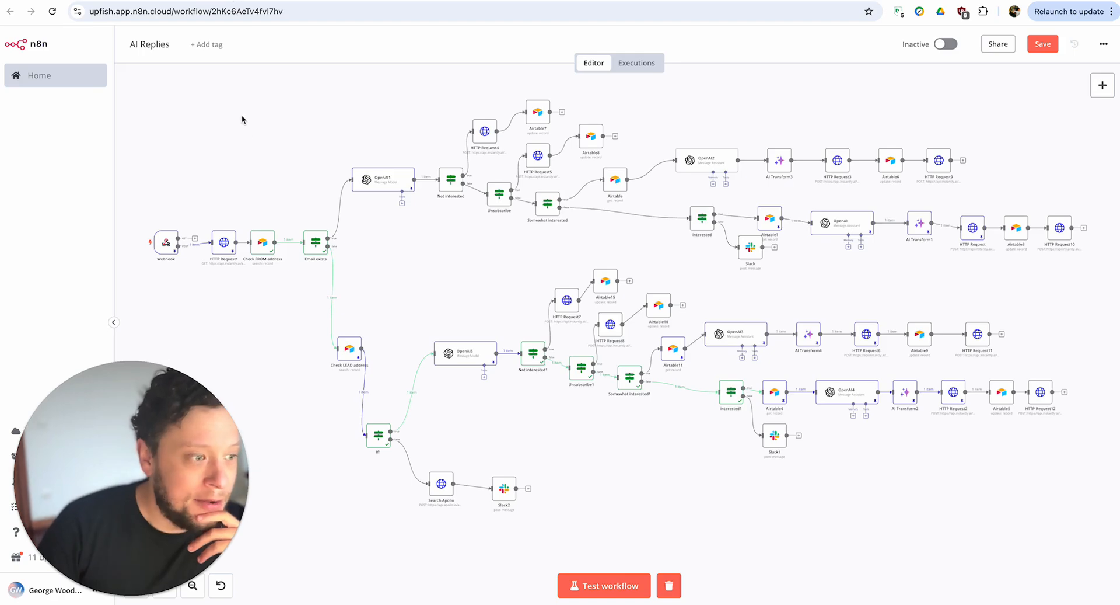
{"action": "double_click", "coordinate": [168, 246]}
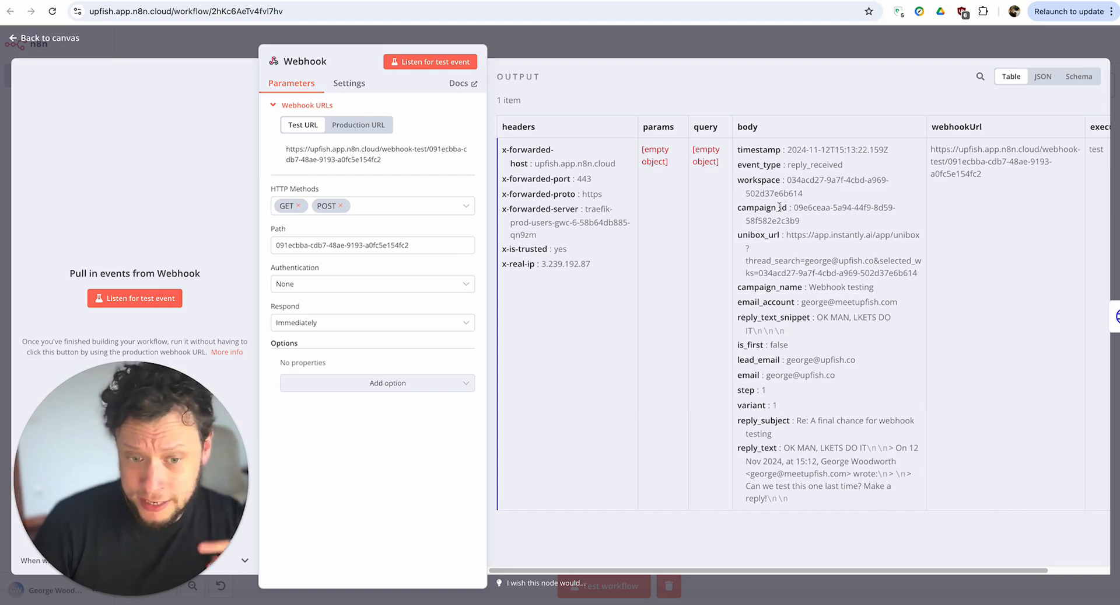
{"action": "left_click_drag", "start_coordinate": [785, 180], "coordinate": [786, 238]}
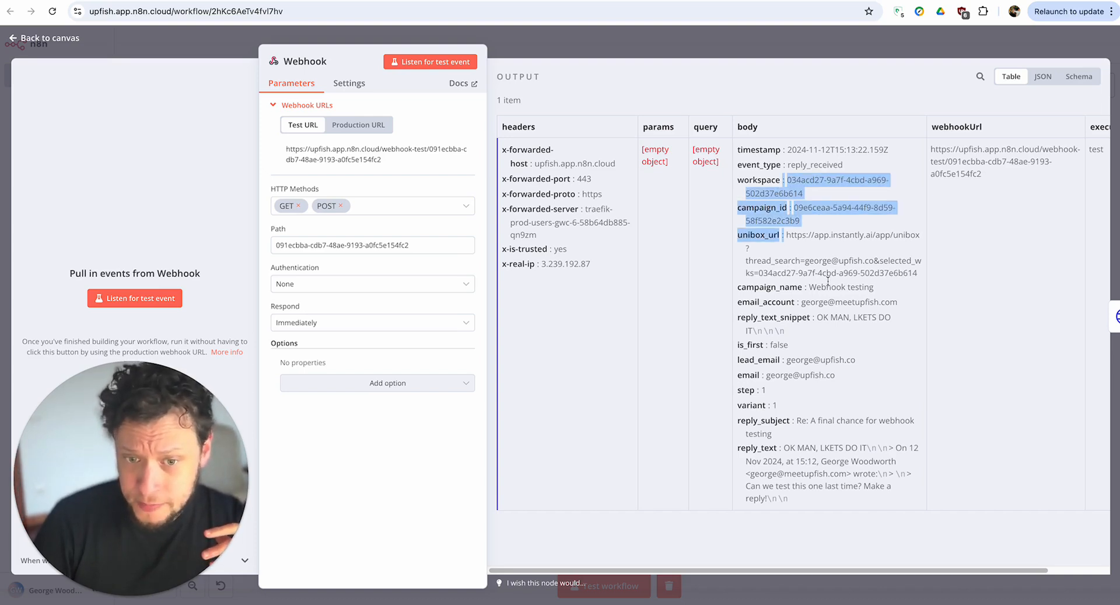
{"action": "triple_click", "coordinate": [824, 286]}
{"action": "double_click", "coordinate": [822, 287]}
{"action": "left_click", "coordinate": [846, 286]}
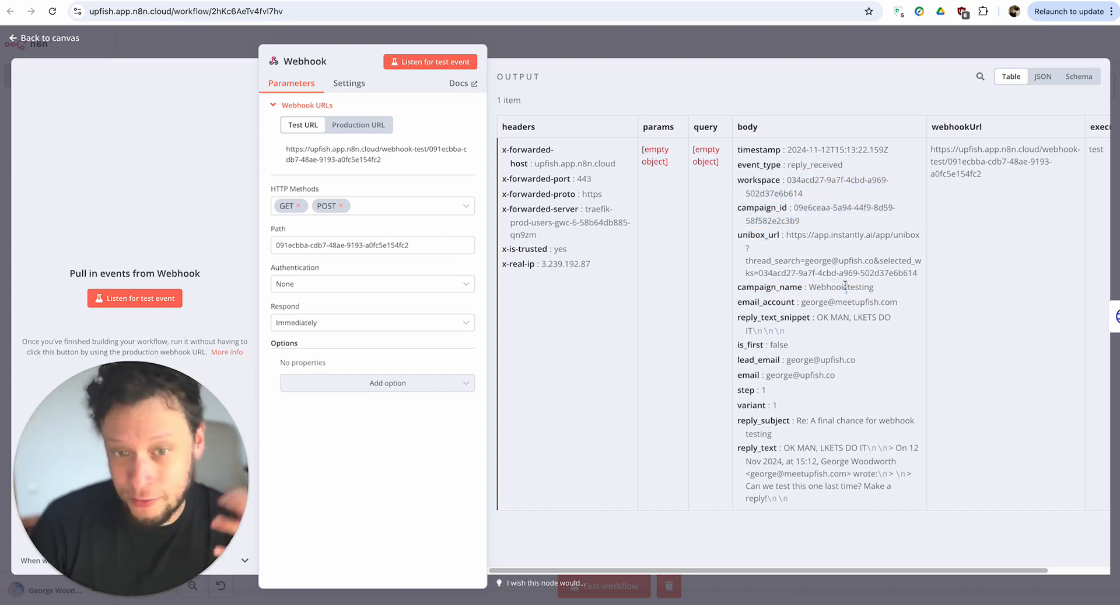
{"action": "double_click", "coordinate": [812, 300]}
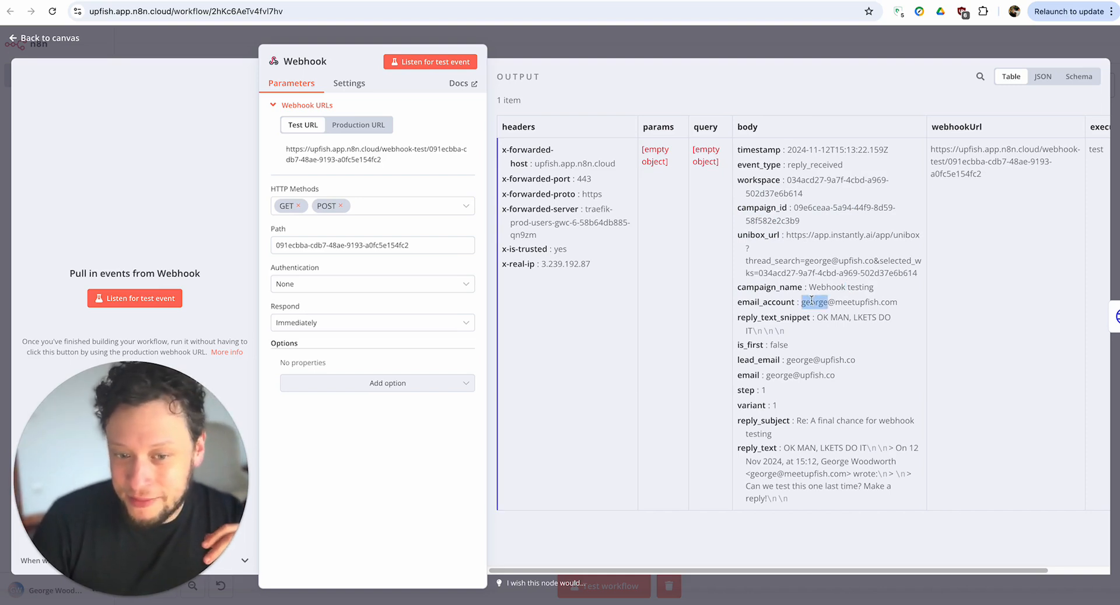
{"action": "left_click", "coordinate": [843, 297]}
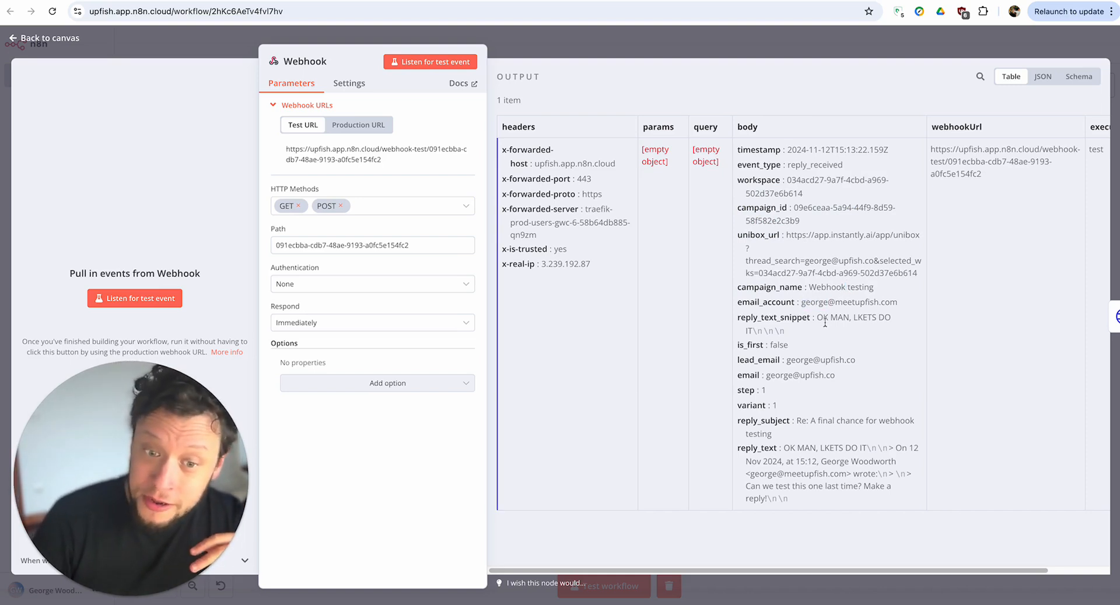
Examine the reply text snippet and lead email in the Webhook output and return to the canvas
{"action": "triple_click", "coordinate": [825, 319]}
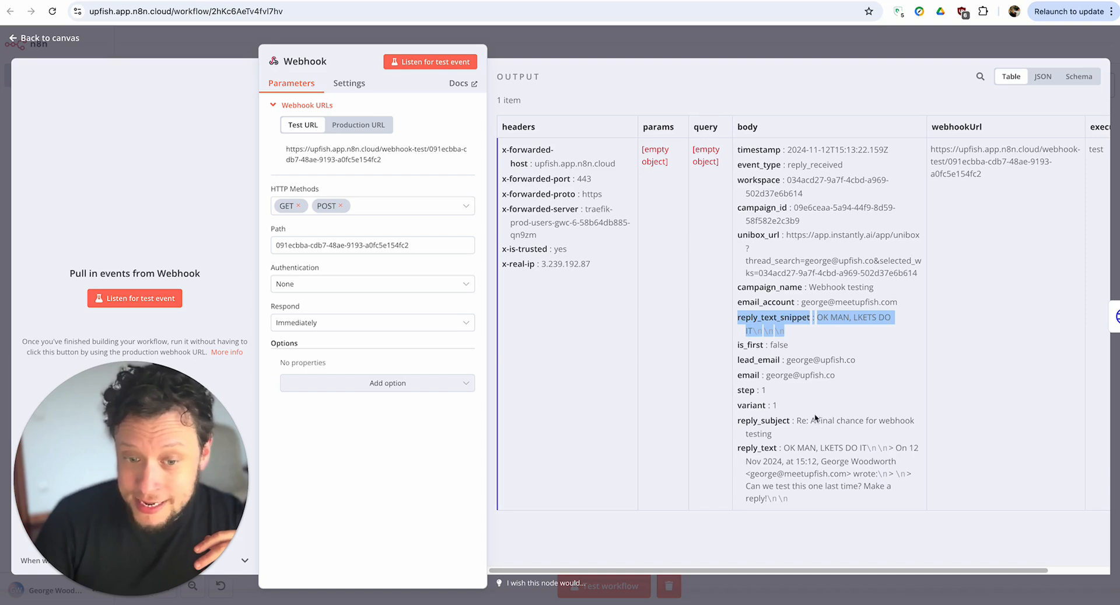
{"action": "triple_click", "coordinate": [807, 357]}
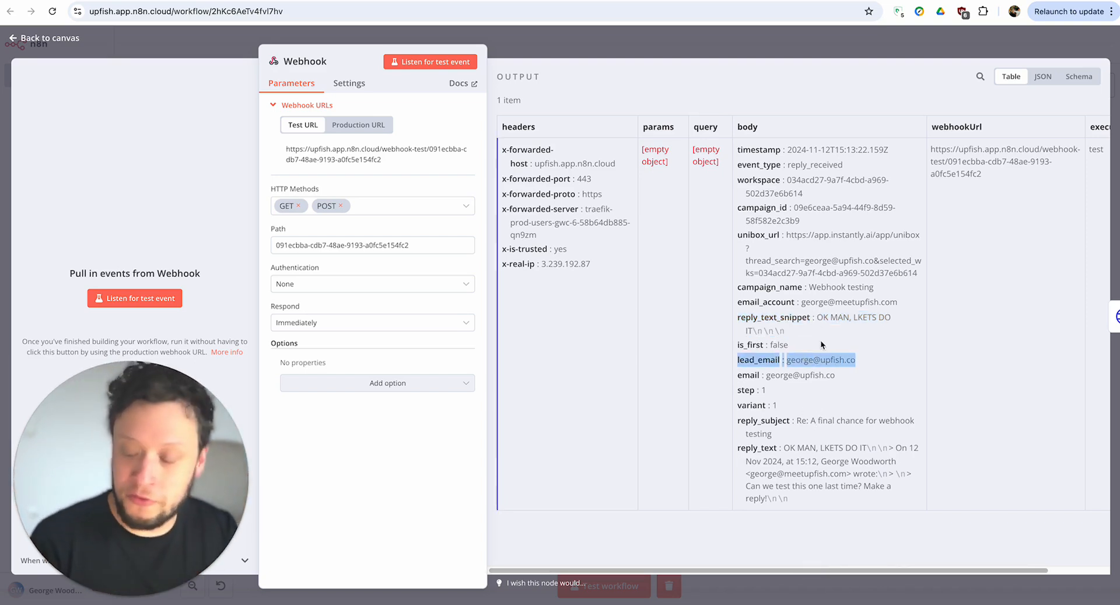
{"action": "triple_click", "coordinate": [798, 360]}
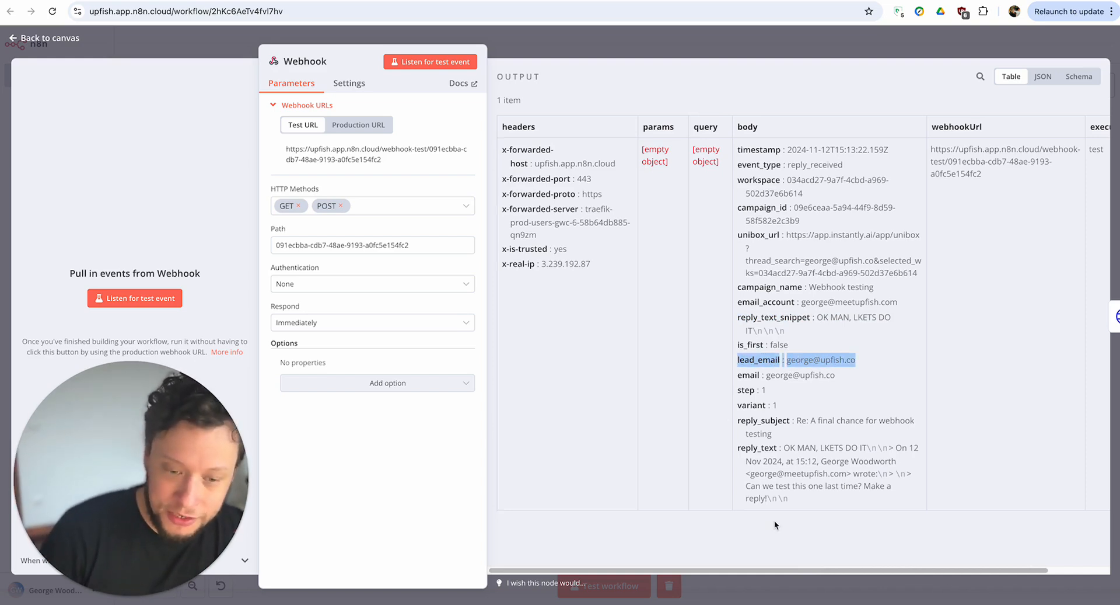
{"action": "left_click_drag", "start_coordinate": [777, 569], "coordinate": [889, 565]}
{"action": "left_click", "coordinate": [742, 491]}
{"action": "key", "text": "Escape"}
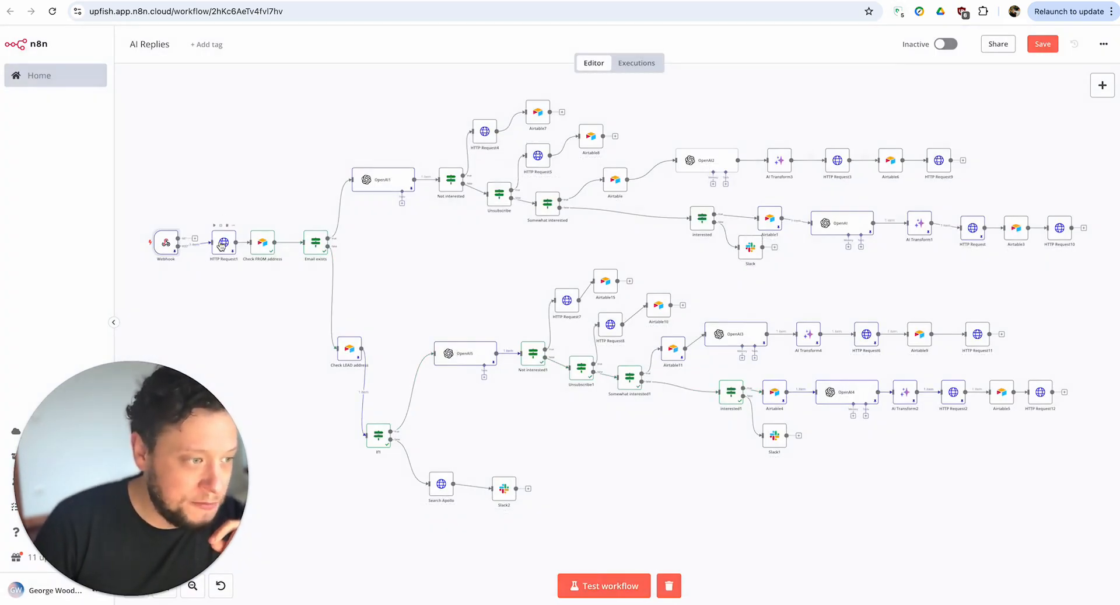
Inspect the URL and query parameters of the HTTP Request1 node that gets the Instantly unibox emails
{"action": "double_click", "coordinate": [223, 243]}
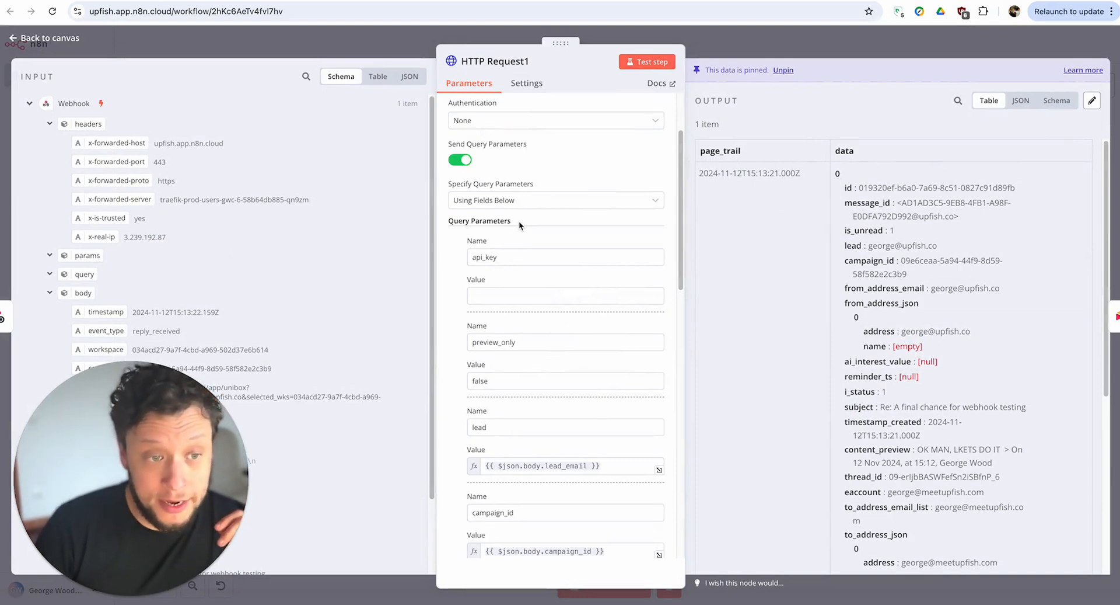
{"action": "scroll", "coordinate": [520, 220], "scroll_direction": "up", "scroll_amount": 3}
{"action": "scroll", "coordinate": [520, 218], "scroll_direction": "down", "scroll_amount": 5}
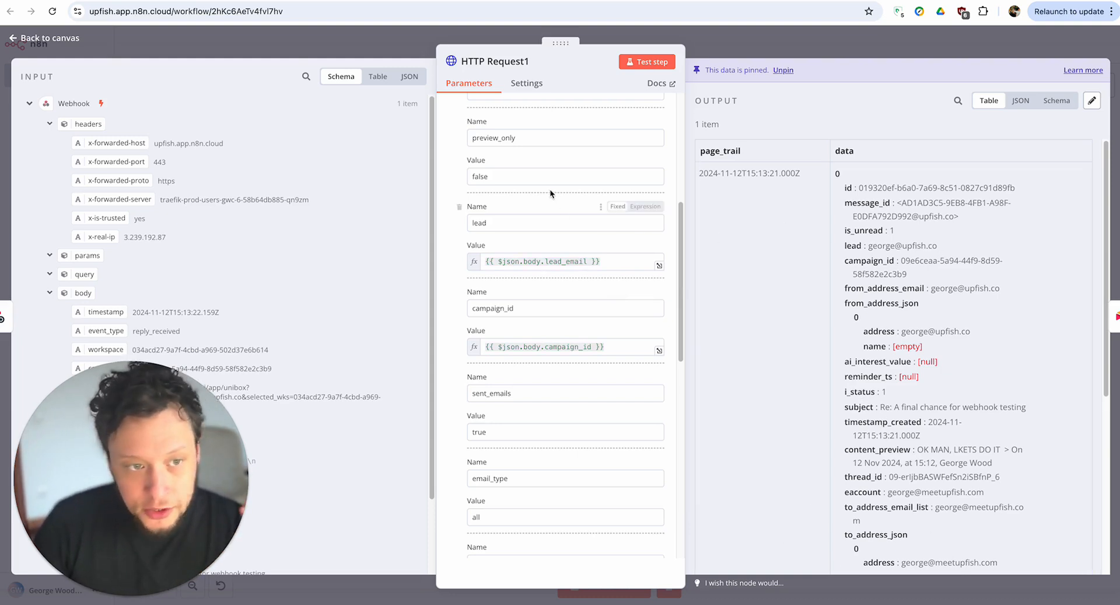
{"action": "scroll", "coordinate": [550, 188], "scroll_direction": "up", "scroll_amount": 5}
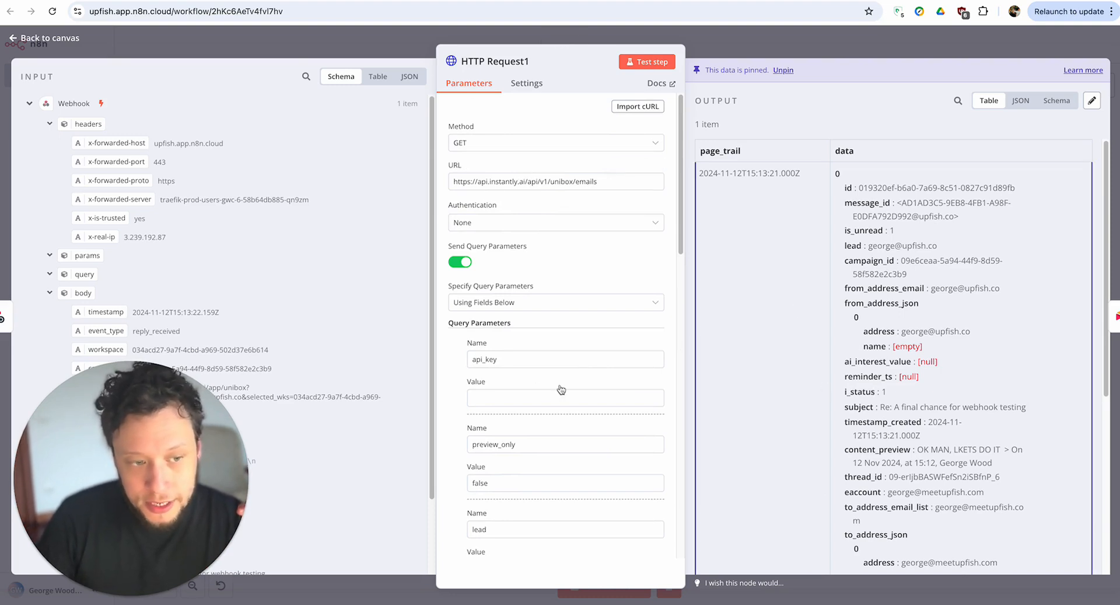
{"action": "scroll", "coordinate": [519, 274], "scroll_direction": "down", "scroll_amount": 5}
{"action": "scroll", "coordinate": [559, 320], "scroll_direction": "down", "scroll_amount": 1}
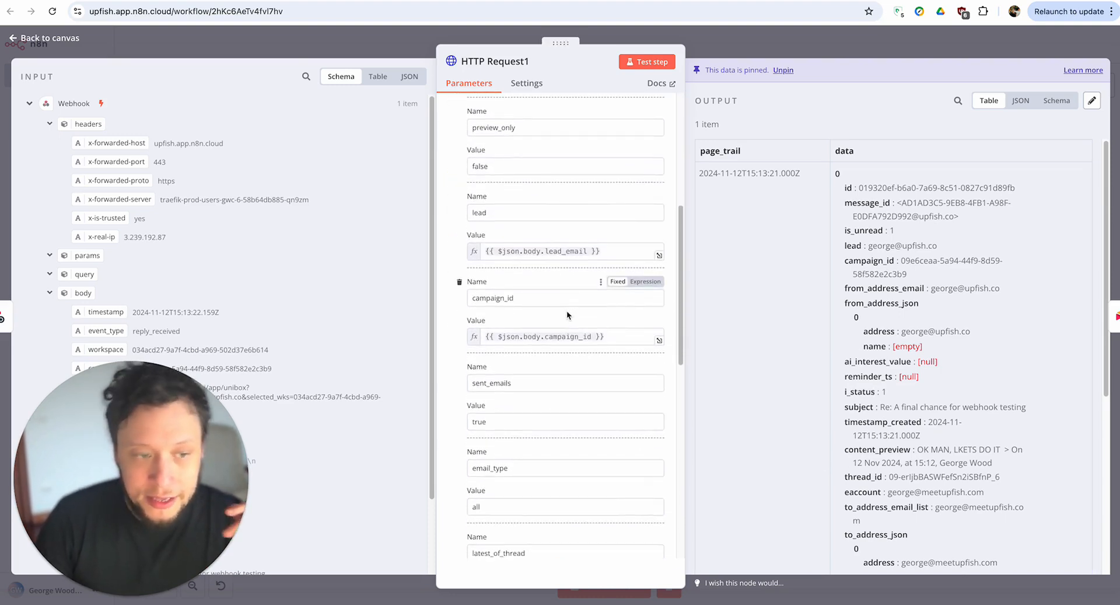
Read through the HTTP Request1 output to the email body text and close the node
{"action": "scroll", "coordinate": [927, 289], "scroll_direction": "down", "scroll_amount": 3}
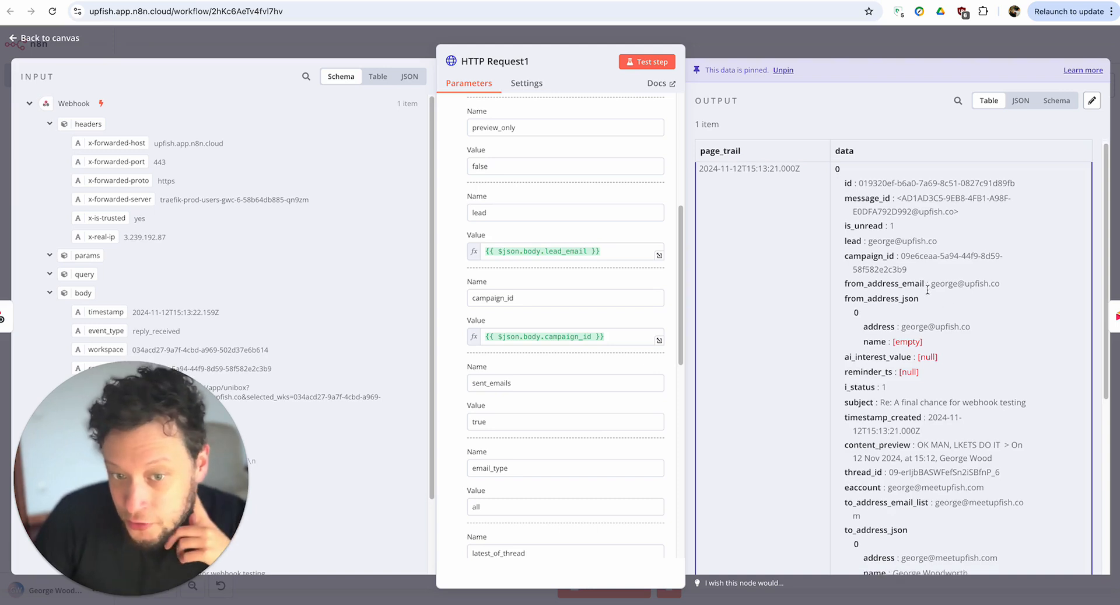
{"action": "scroll", "coordinate": [928, 290], "scroll_direction": "down", "scroll_amount": 8}
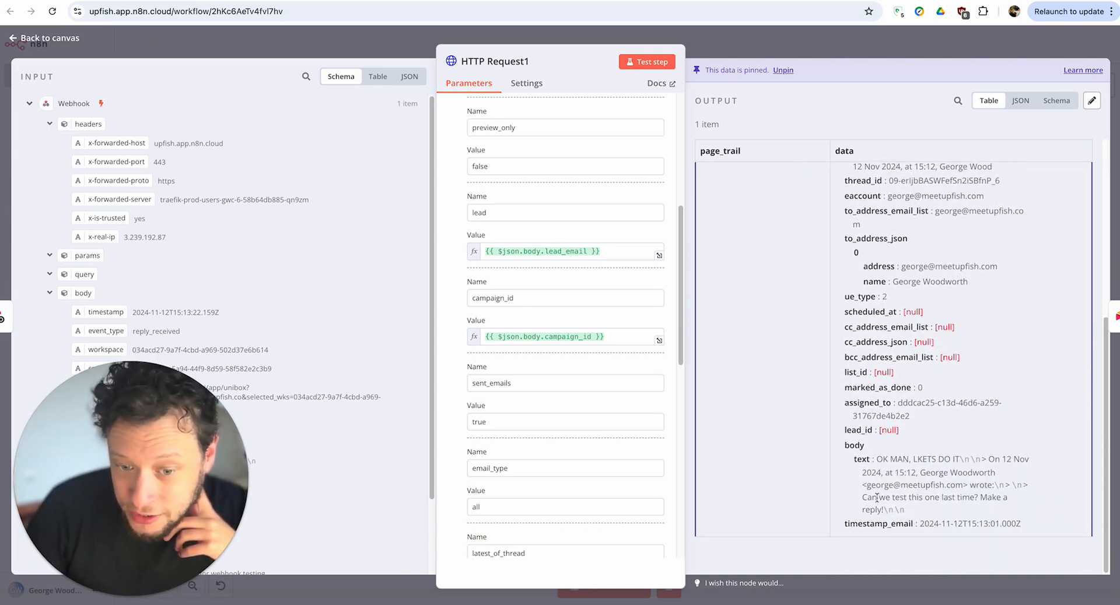
{"action": "left_click_drag", "start_coordinate": [908, 518], "coordinate": [853, 458]}
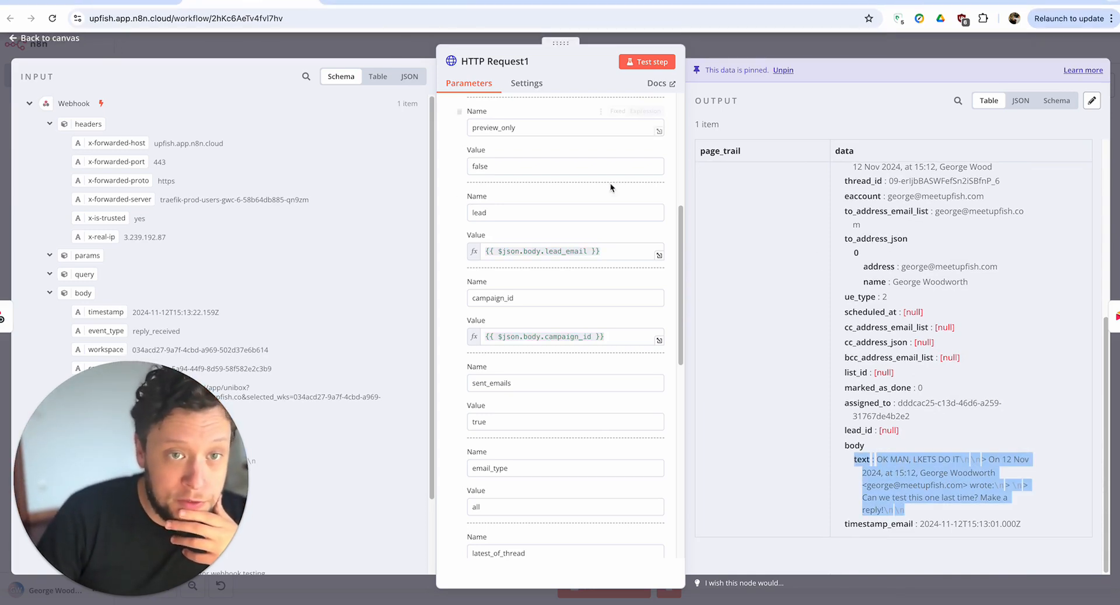
{"action": "left_click", "coordinate": [712, 44]}
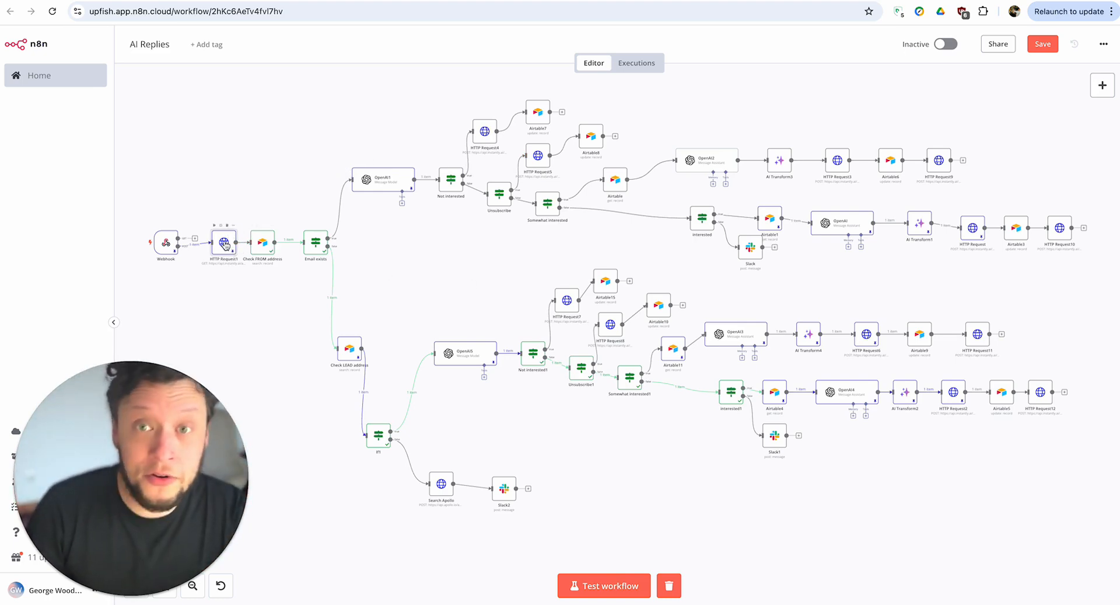
Inspect the Check FROM address node's Airtable base, input fields and email filter formula, and close it without changes
{"action": "double_click", "coordinate": [266, 242]}
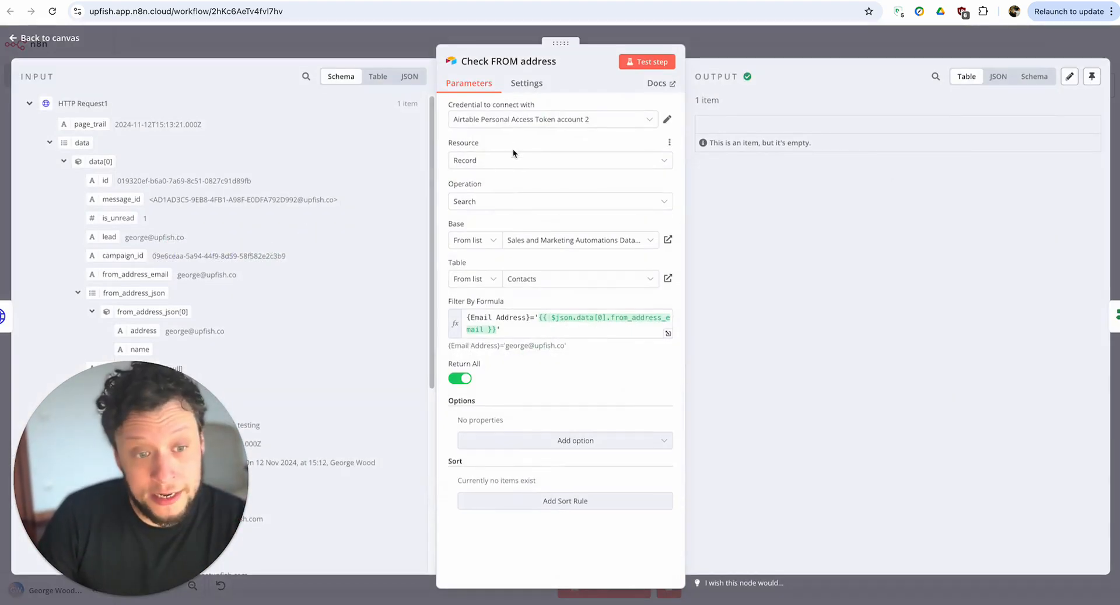
{"action": "left_click", "coordinate": [573, 243]}
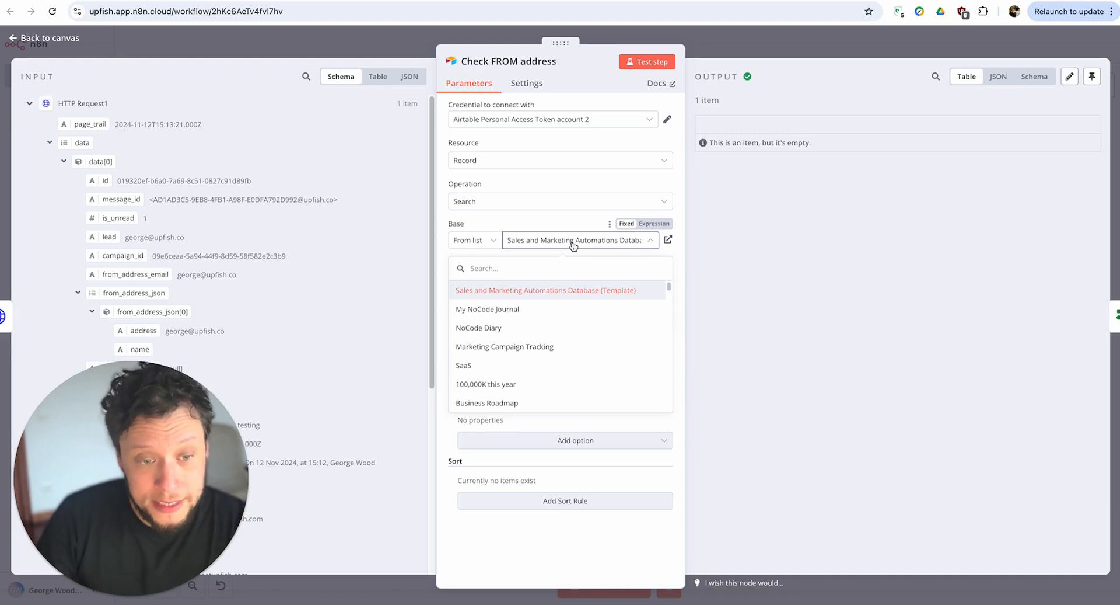
{"action": "left_click", "coordinate": [574, 222]}
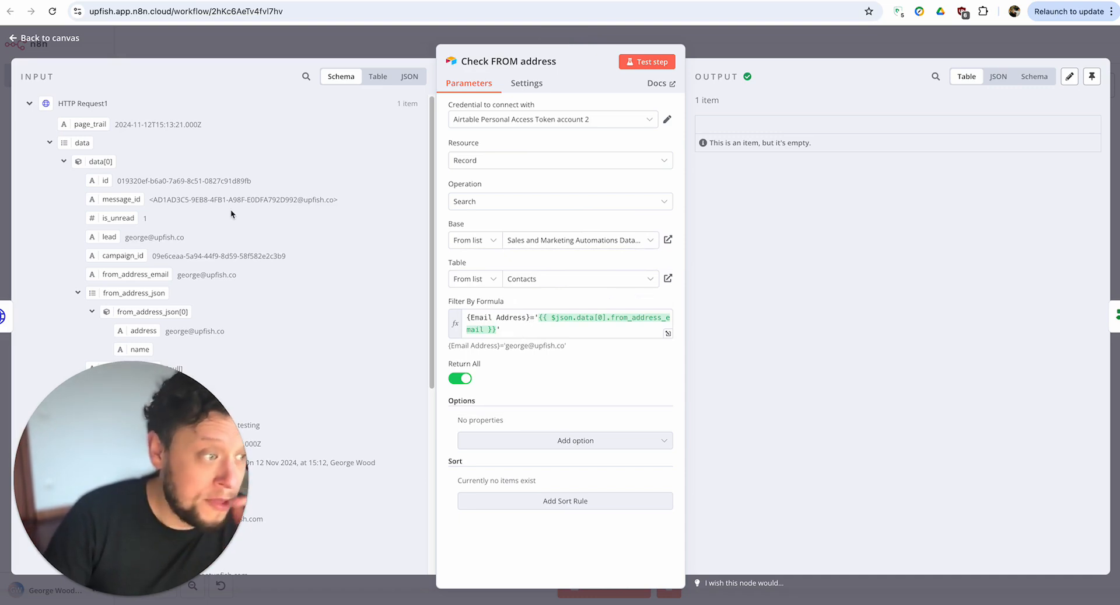
{"action": "scroll", "coordinate": [201, 211], "scroll_direction": "down", "scroll_amount": 1}
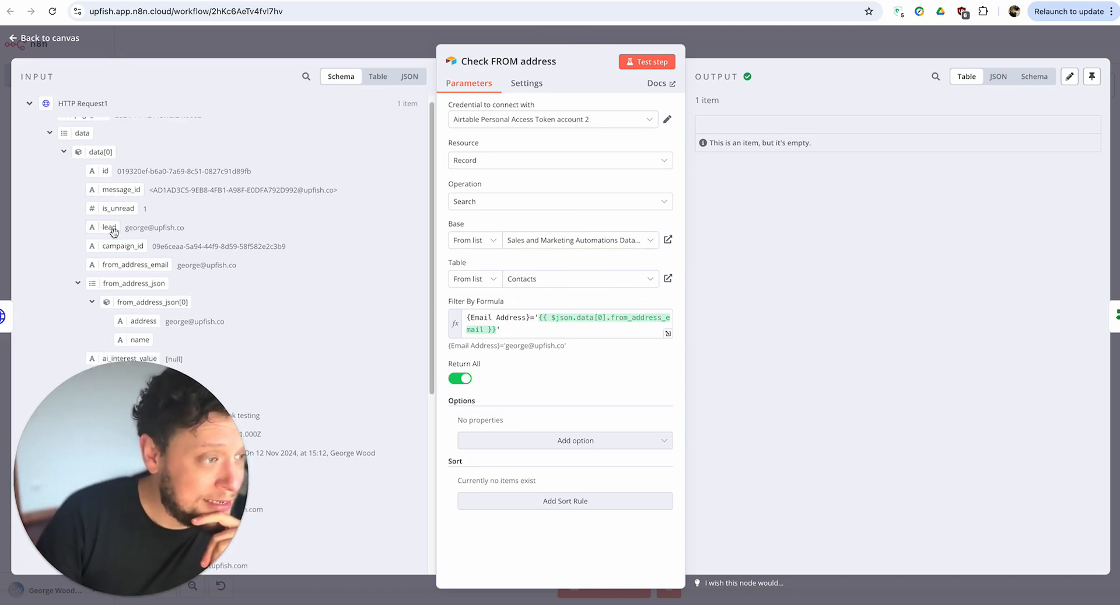
{"action": "scroll", "coordinate": [114, 231], "scroll_direction": "down", "scroll_amount": 2}
{"action": "scroll", "coordinate": [115, 231], "scroll_direction": "down", "scroll_amount": 1}
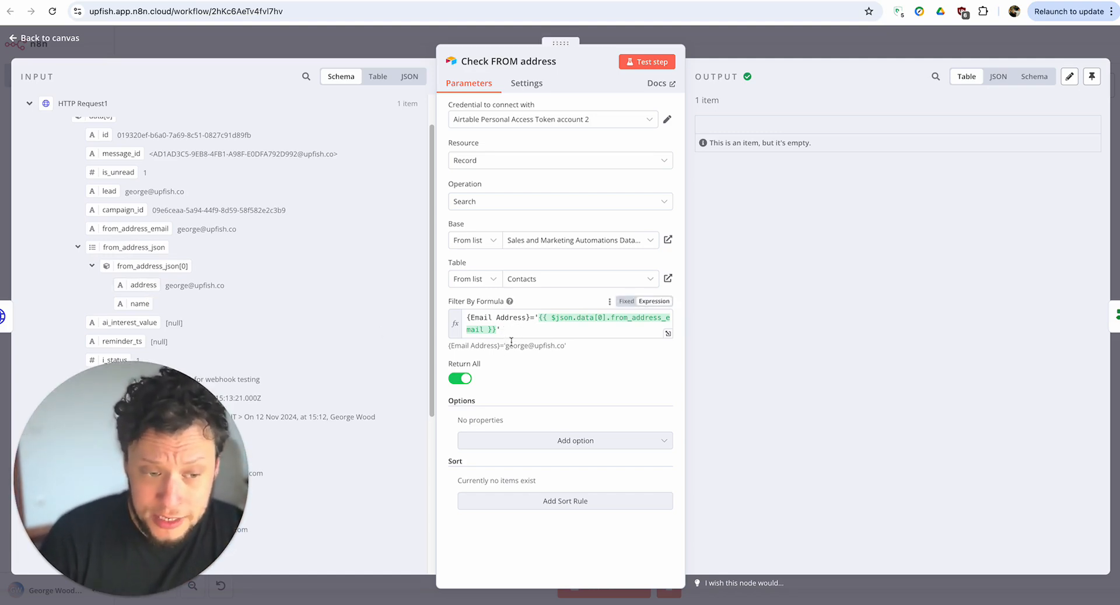
{"action": "left_click_drag", "start_coordinate": [507, 346], "coordinate": [560, 344]}
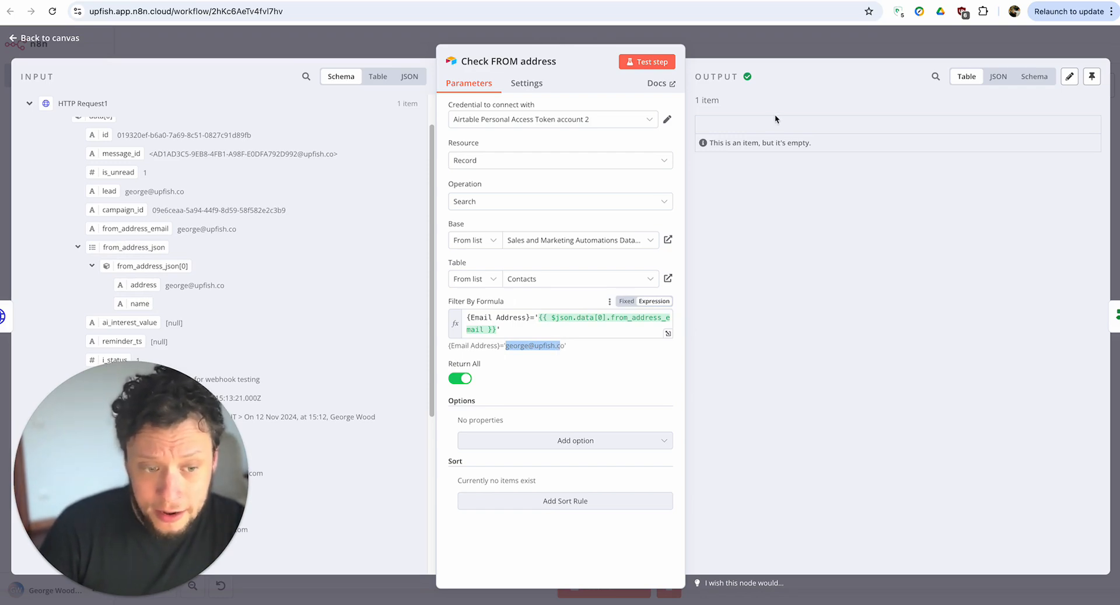
{"action": "left_click", "coordinate": [770, 34]}
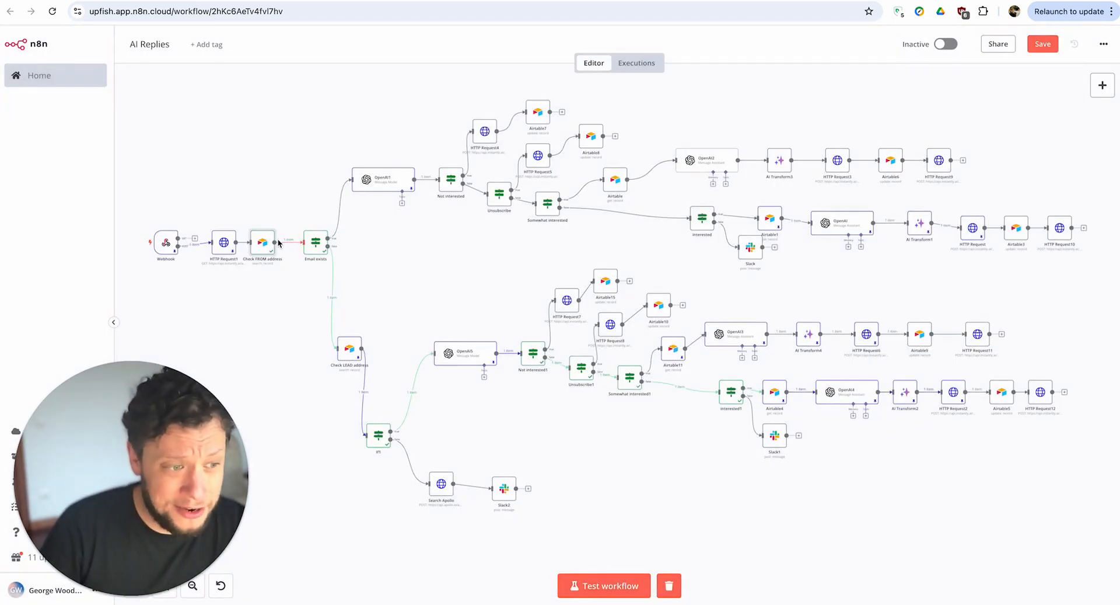
Inspect the lead email filter formula in the Check LEAD address node and return to the canvas
{"action": "double_click", "coordinate": [353, 354]}
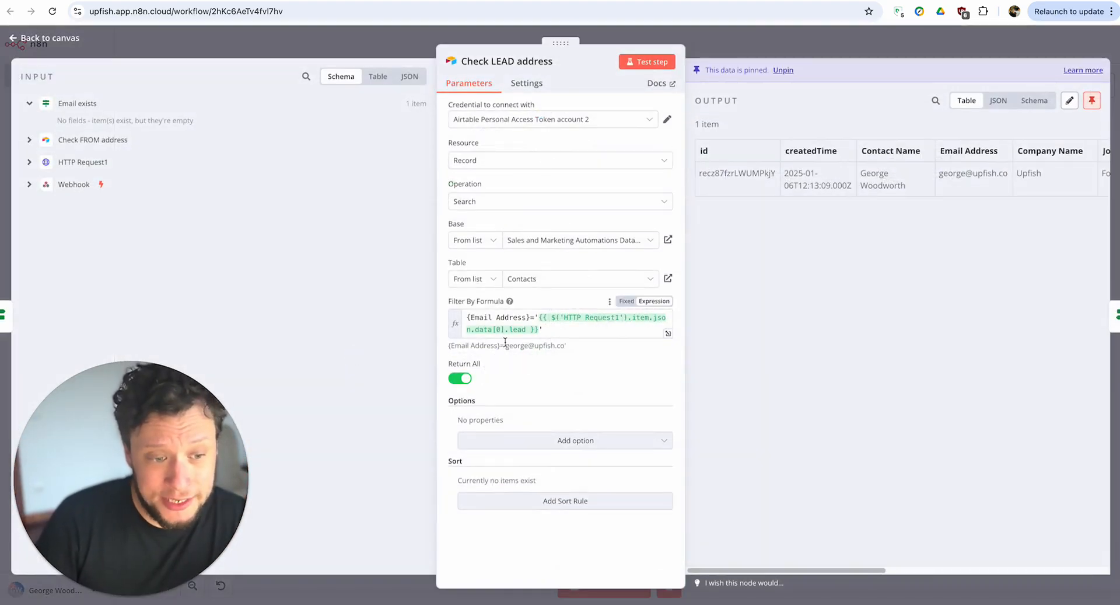
{"action": "left_click_drag", "start_coordinate": [562, 342], "coordinate": [508, 348]}
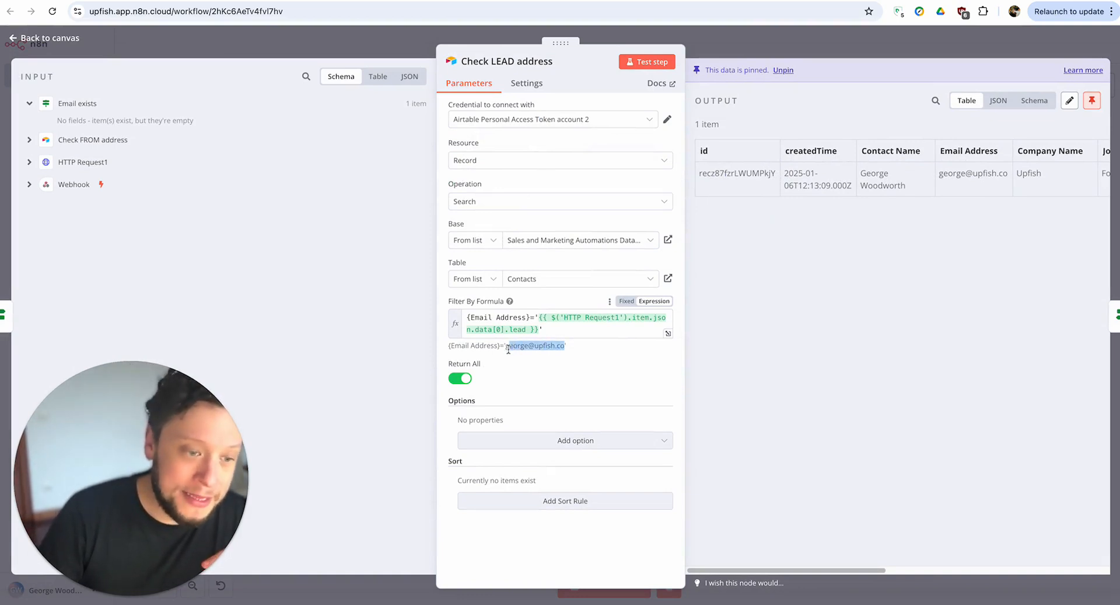
{"action": "double_click", "coordinate": [507, 346]}
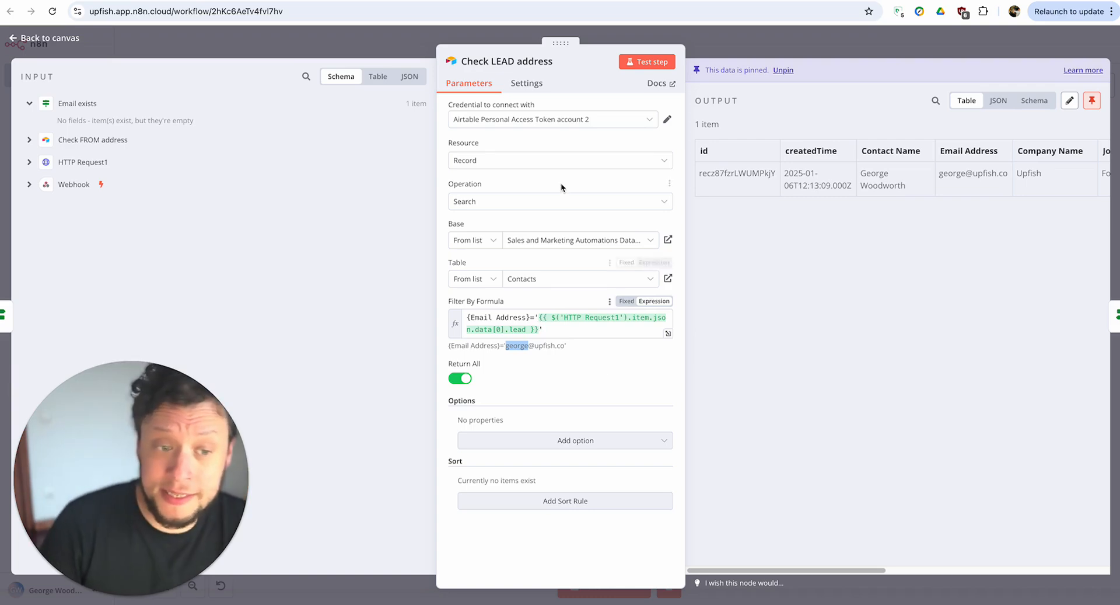
{"action": "left_click_drag", "start_coordinate": [545, 331], "coordinate": [711, 26]}
{"action": "left_click", "coordinate": [709, 54]}
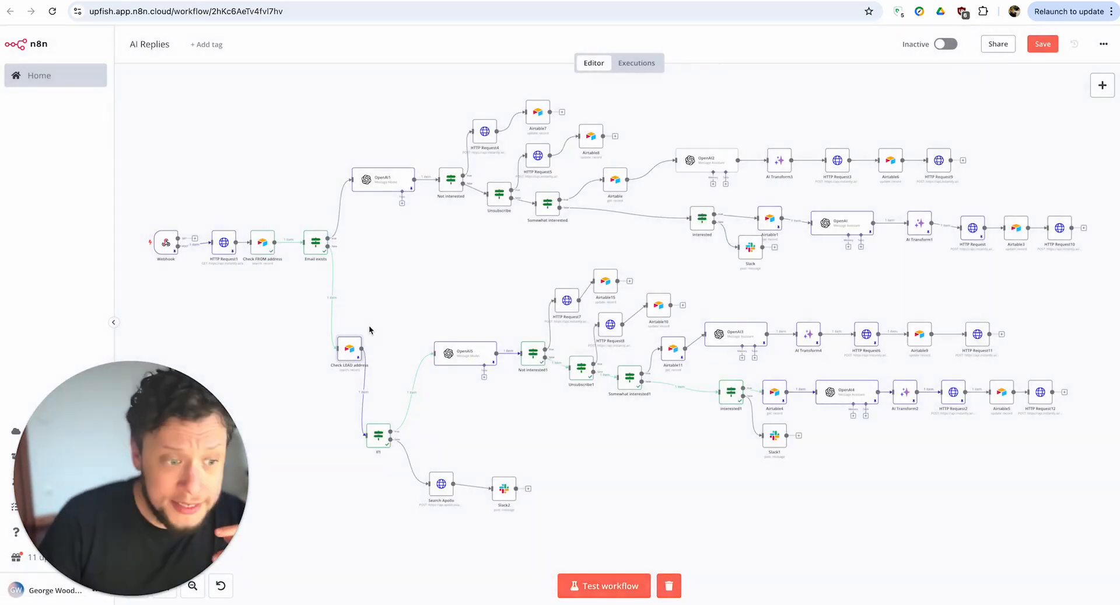
Check the record ID condition in the If1 node and open the OpenAI5 node's settings
{"action": "double_click", "coordinate": [380, 438]}
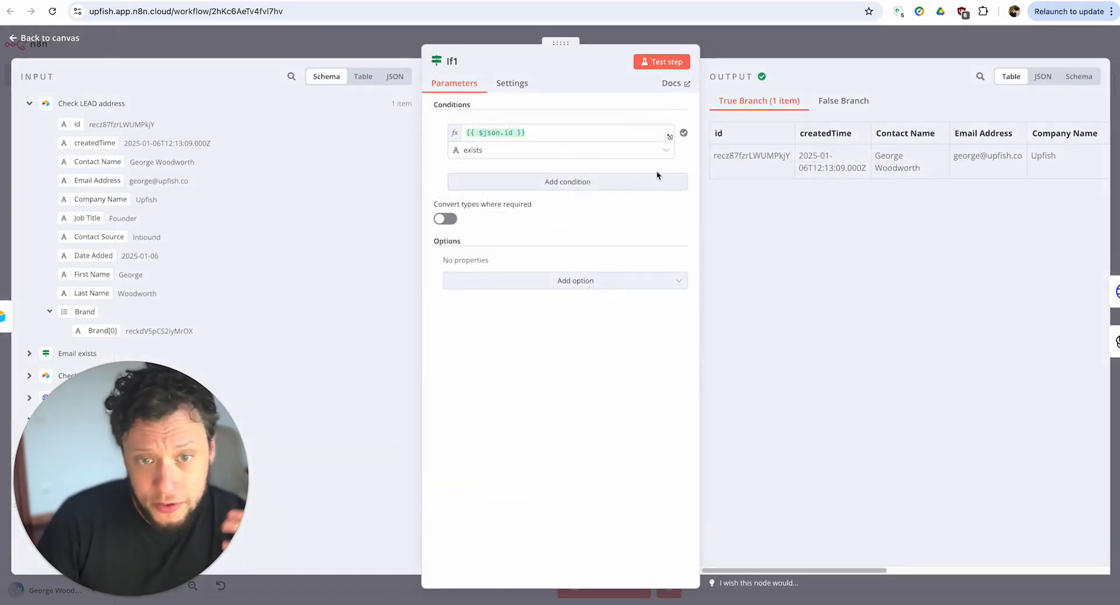
{"action": "left_click", "coordinate": [743, 51]}
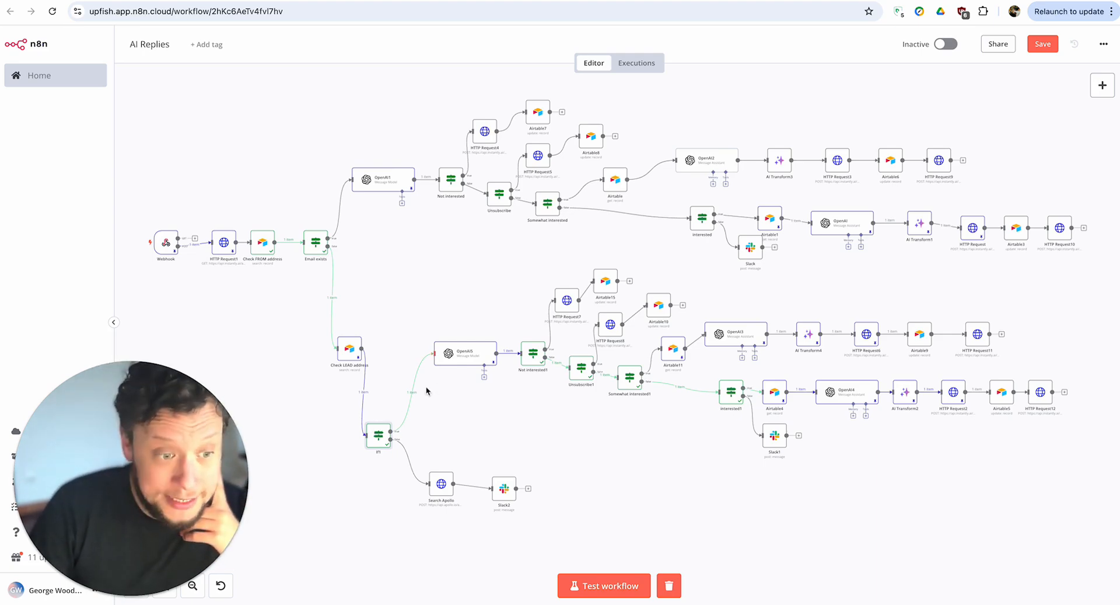
{"action": "double_click", "coordinate": [465, 353]}
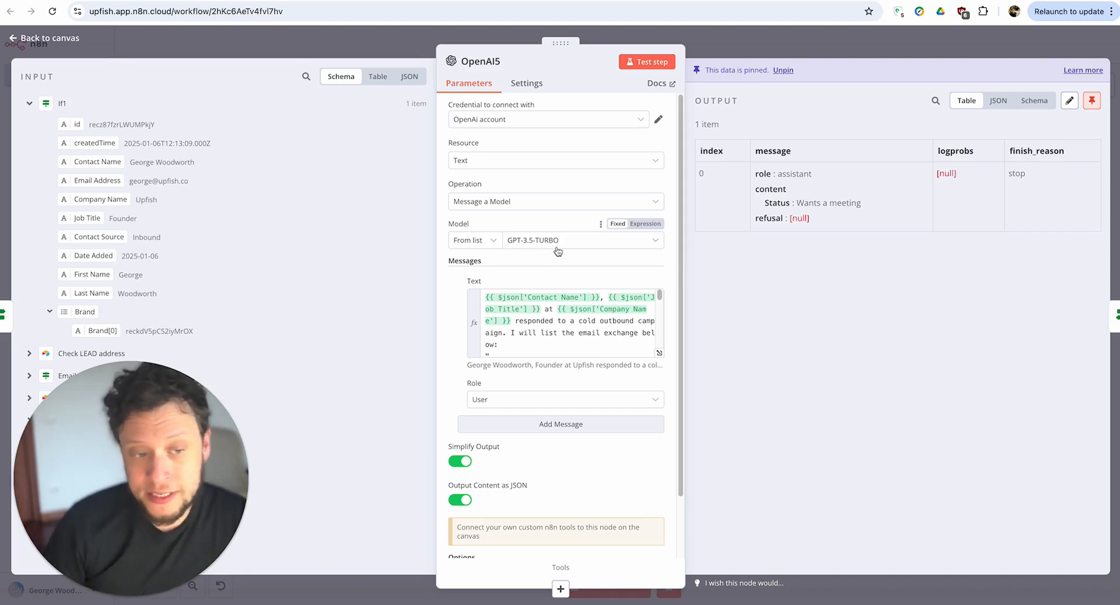
Read the OpenAI5 sentiment classification prompt and its resolved result in the expanded expression editor, check the Status output, and close the node
{"action": "left_click", "coordinate": [529, 298]}
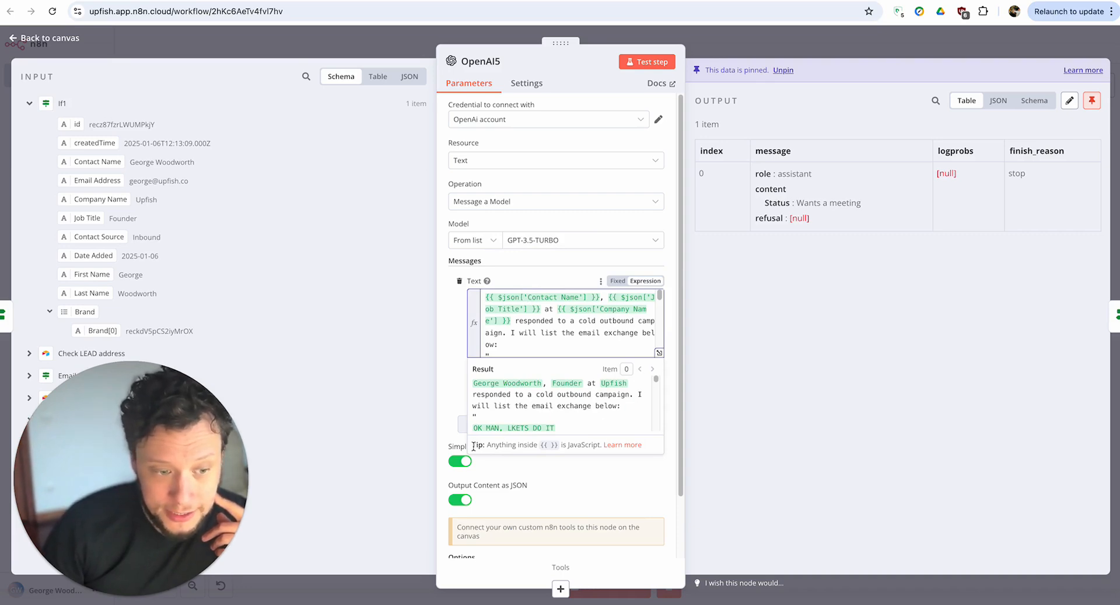
{"action": "left_click", "coordinate": [659, 352]}
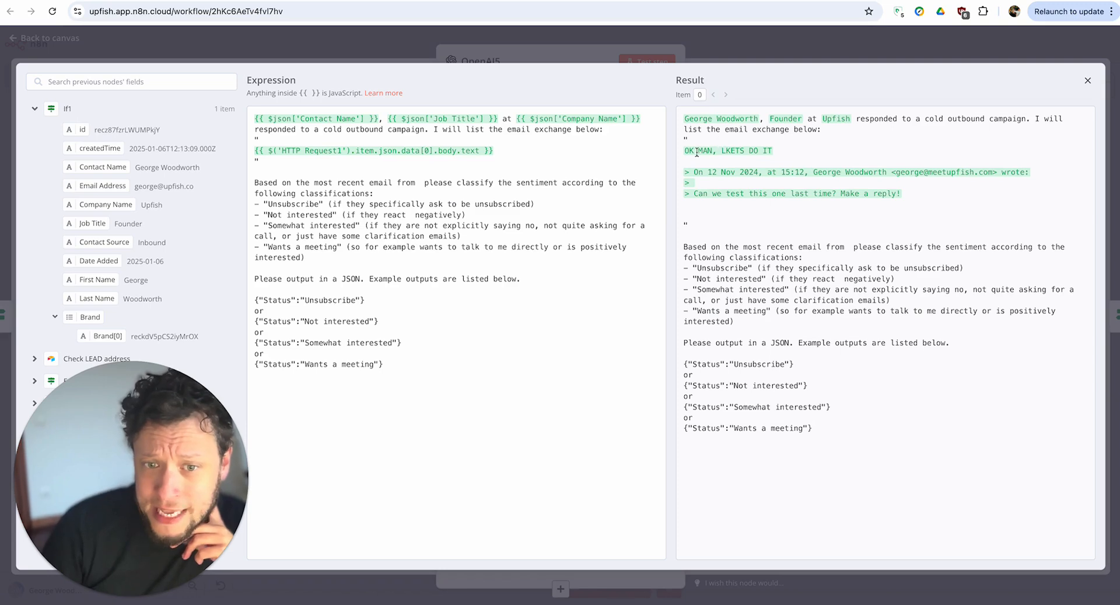
{"action": "left_click_drag", "start_coordinate": [717, 190], "coordinate": [902, 193]}
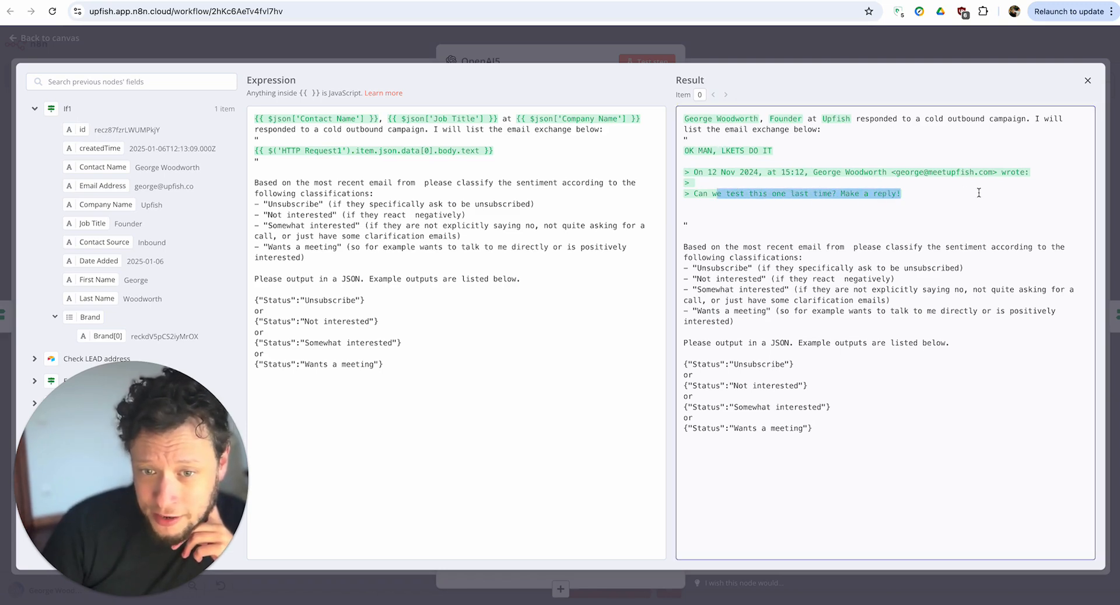
{"action": "left_click", "coordinate": [951, 194]}
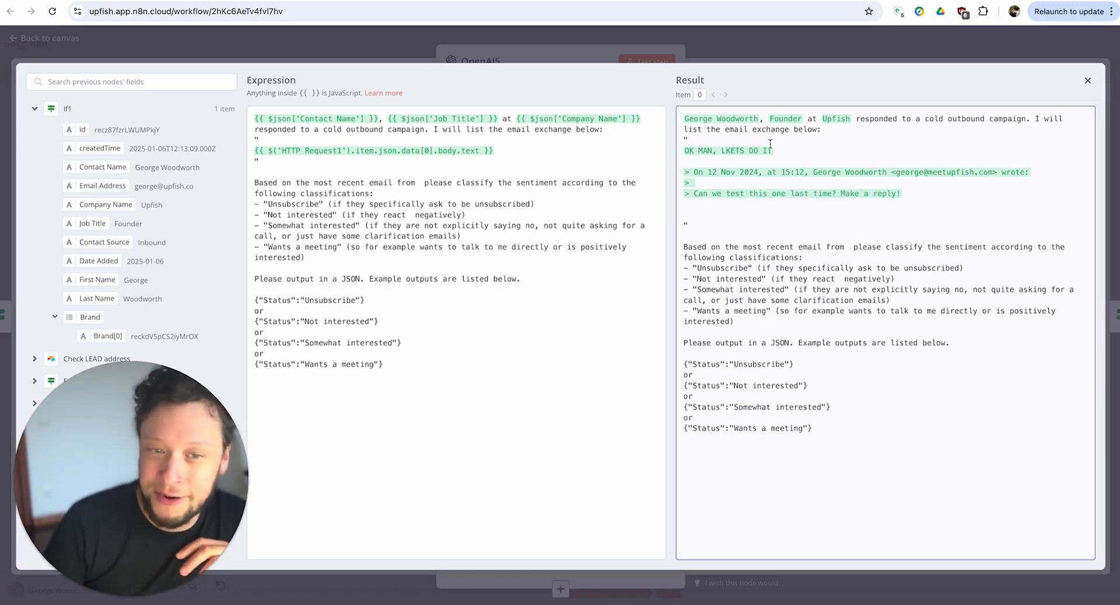
{"action": "left_click", "coordinate": [658, 155]}
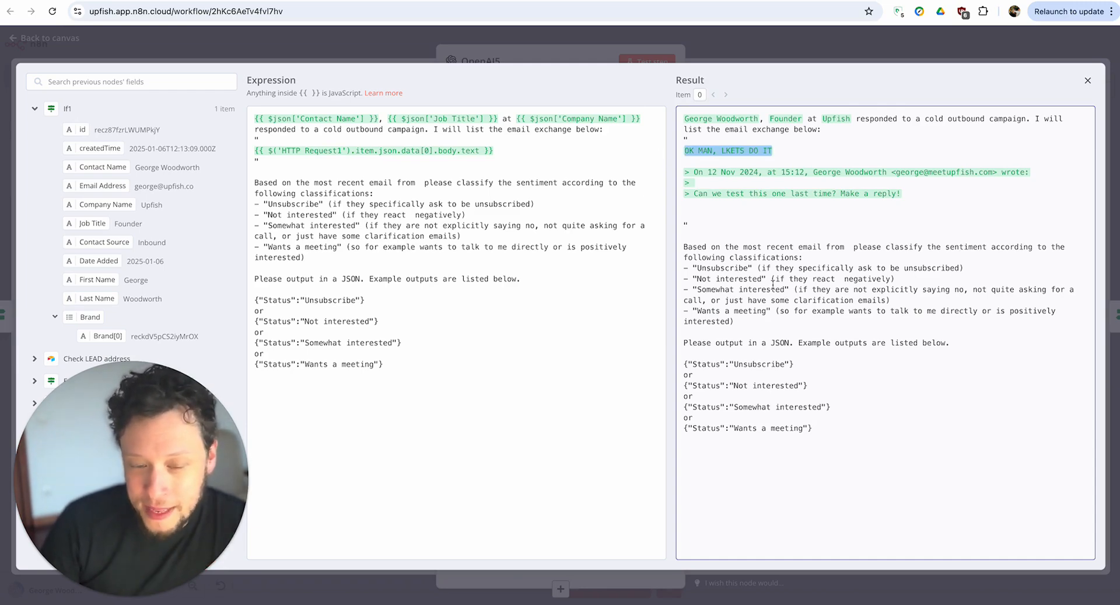
{"action": "left_click", "coordinate": [770, 53]}
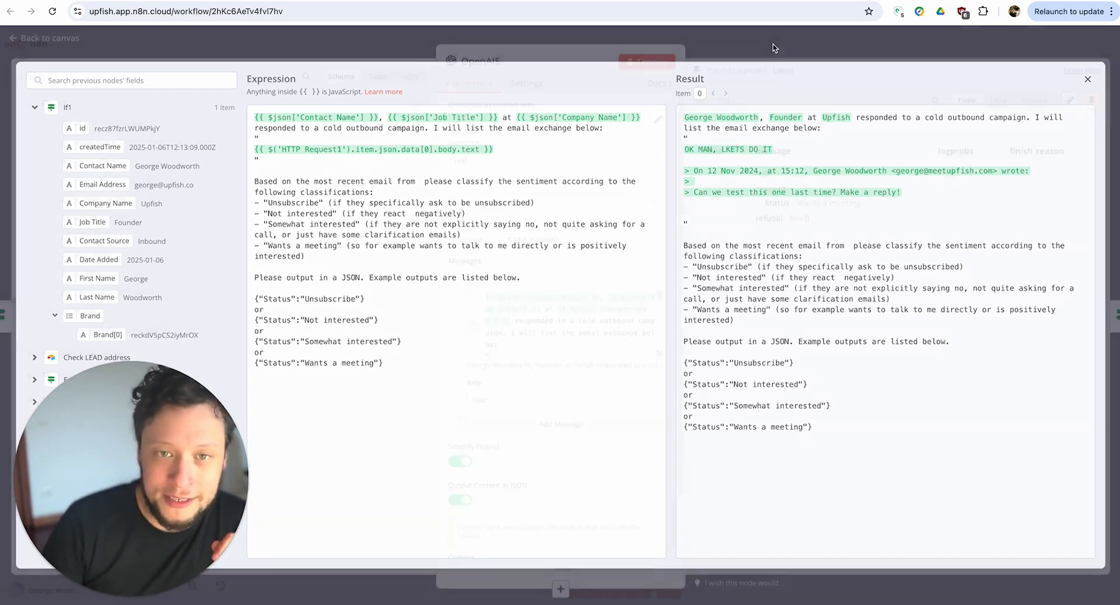
{"action": "left_click_drag", "start_coordinate": [799, 204], "coordinate": [861, 204]}
{"action": "left_click", "coordinate": [823, 44]}
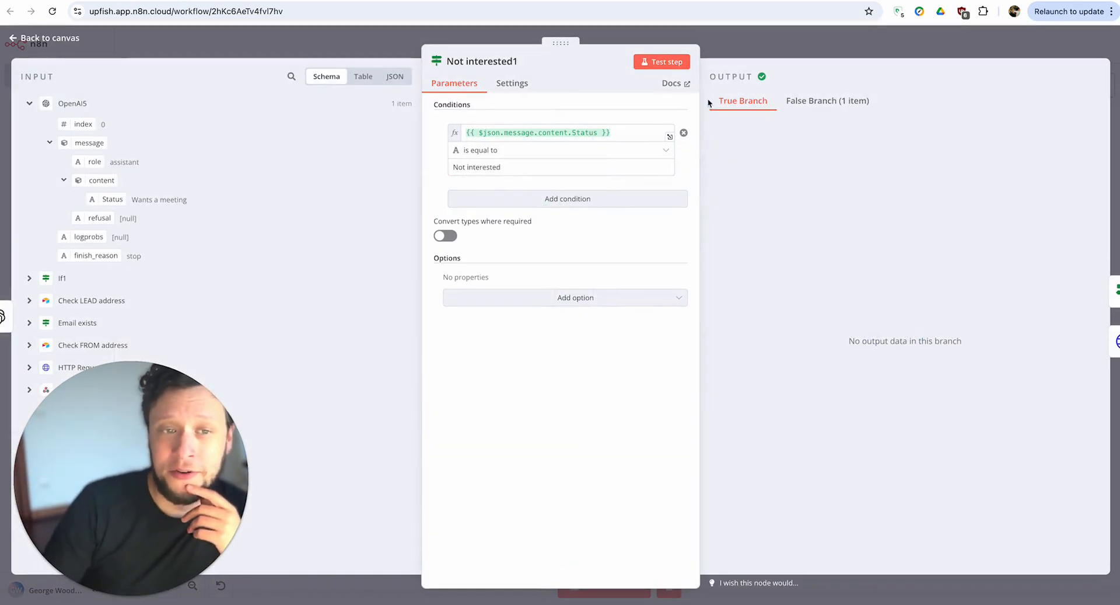
Inspect the status conditions in the Not interested1, Somewhat interested1 and interested1 nodes, closing each without changes
{"action": "left_click", "coordinate": [783, 38]}
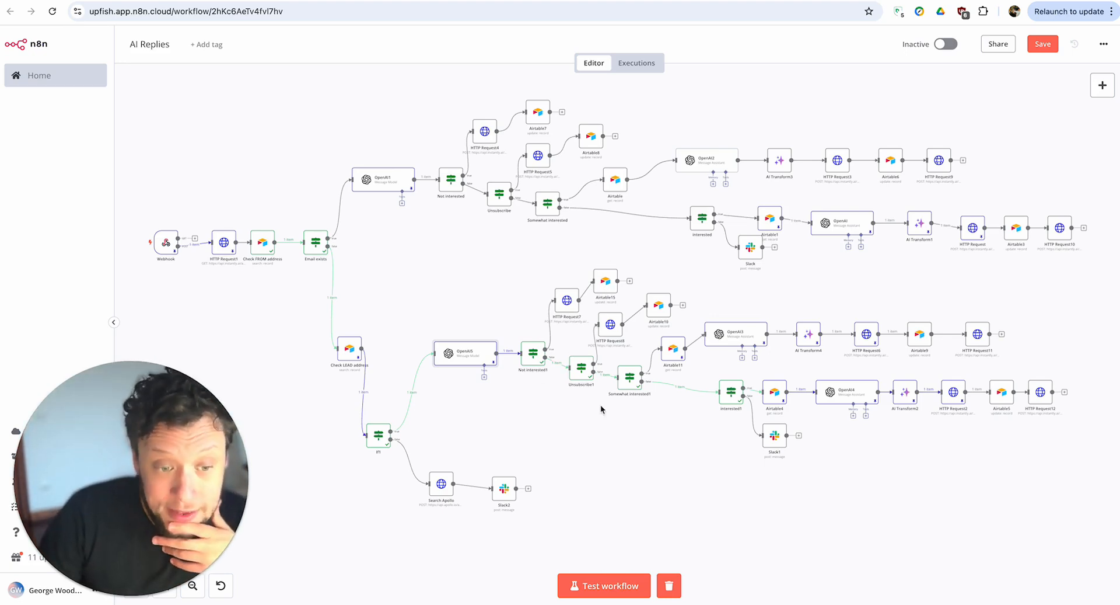
{"action": "right_click", "coordinate": [565, 413]}
{"action": "left_click", "coordinate": [551, 419]}
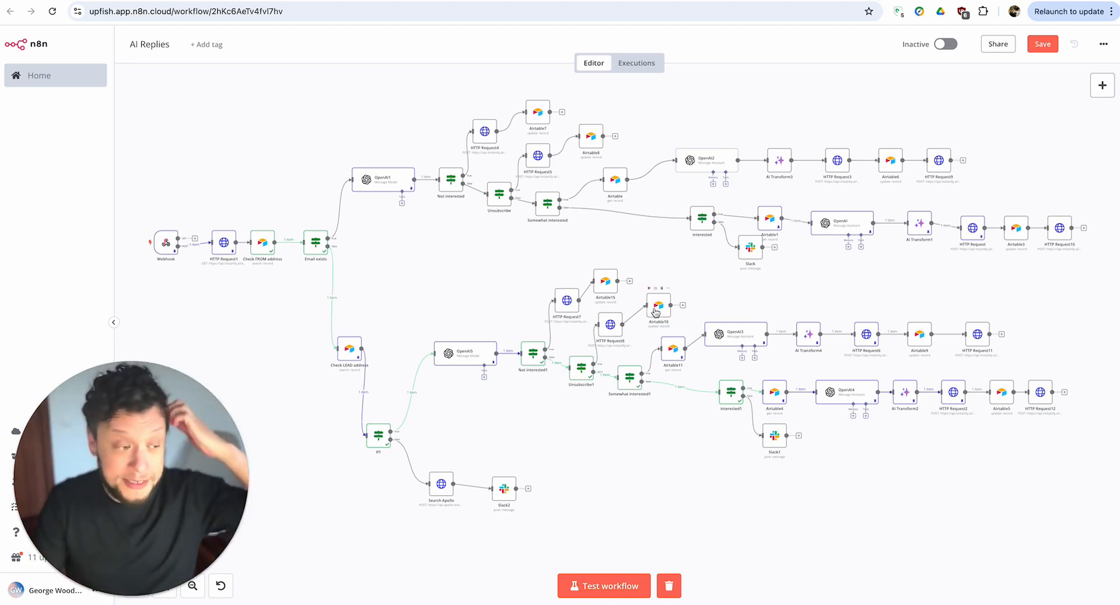
{"action": "double_click", "coordinate": [628, 383]}
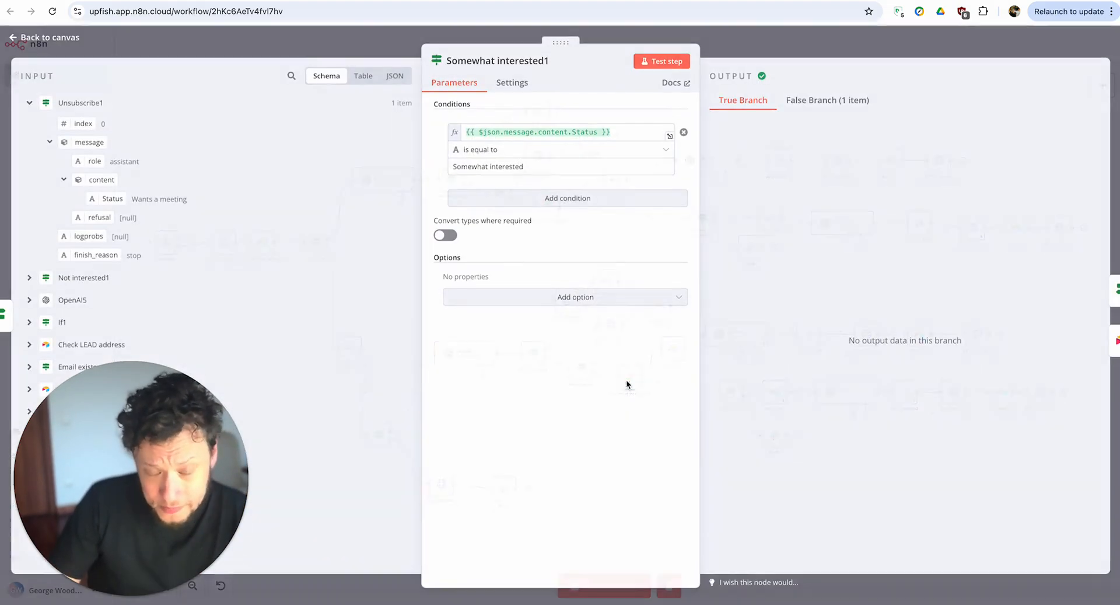
{"action": "key", "text": "Escape"}
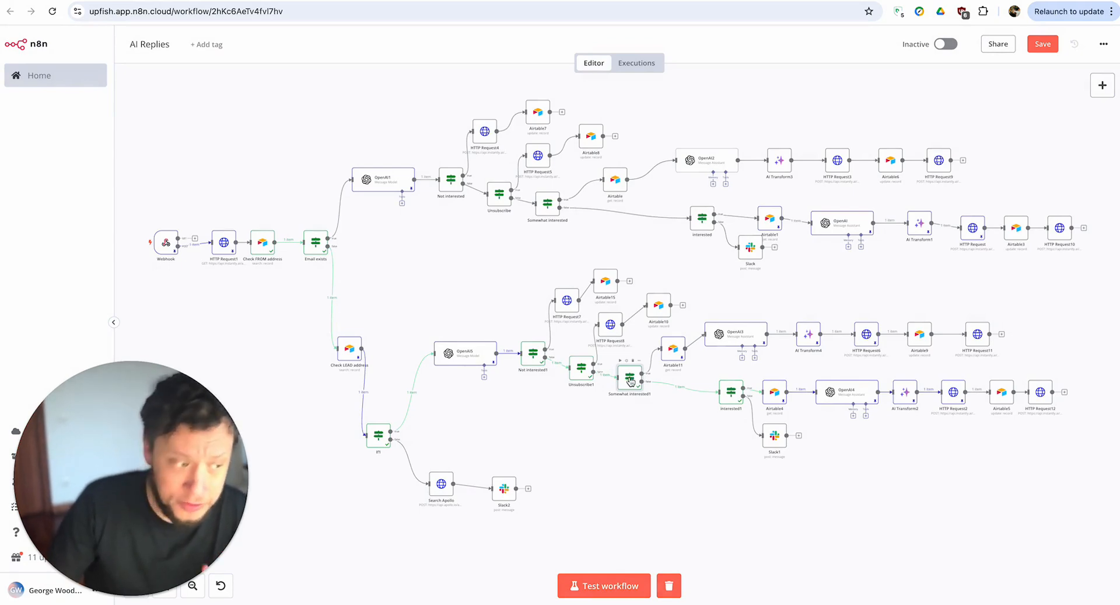
{"action": "double_click", "coordinate": [734, 393]}
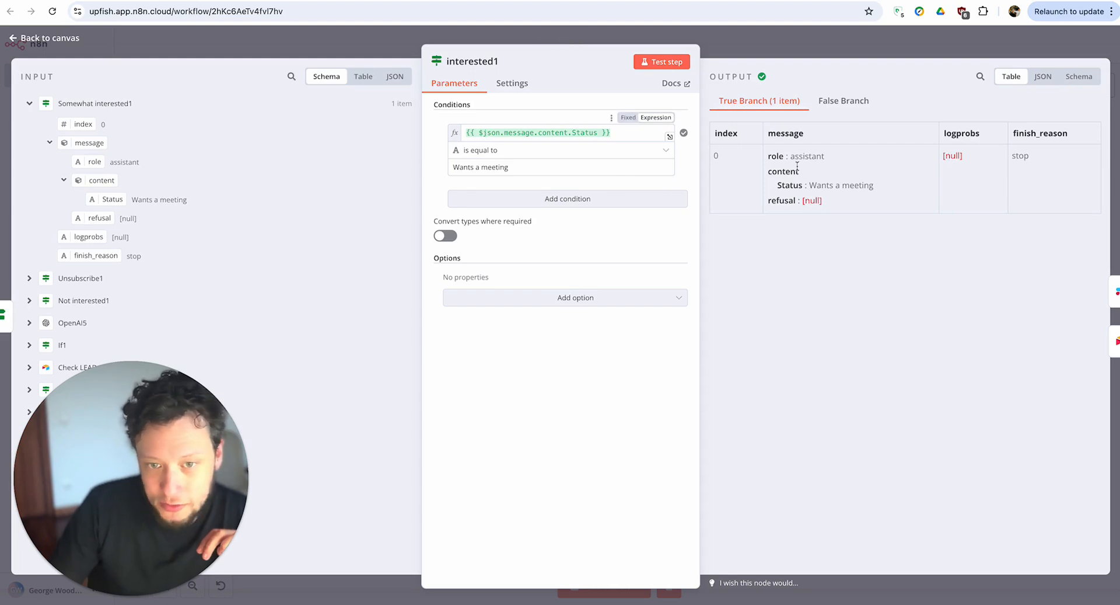
{"action": "left_click", "coordinate": [867, 45]}
Read the Slack1 node's message text for the upfish-instructions channel and return to the canvas
{"action": "left_click", "coordinate": [774, 439]}
{"action": "double_click", "coordinate": [775, 439]}
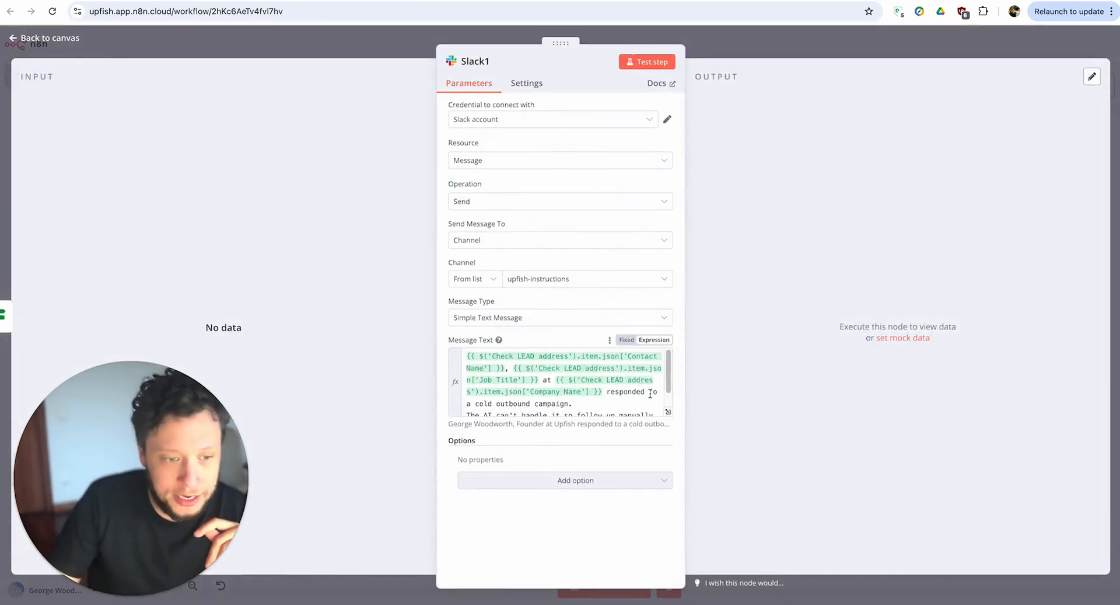
{"action": "scroll", "coordinate": [563, 374], "scroll_direction": "down", "scroll_amount": 3}
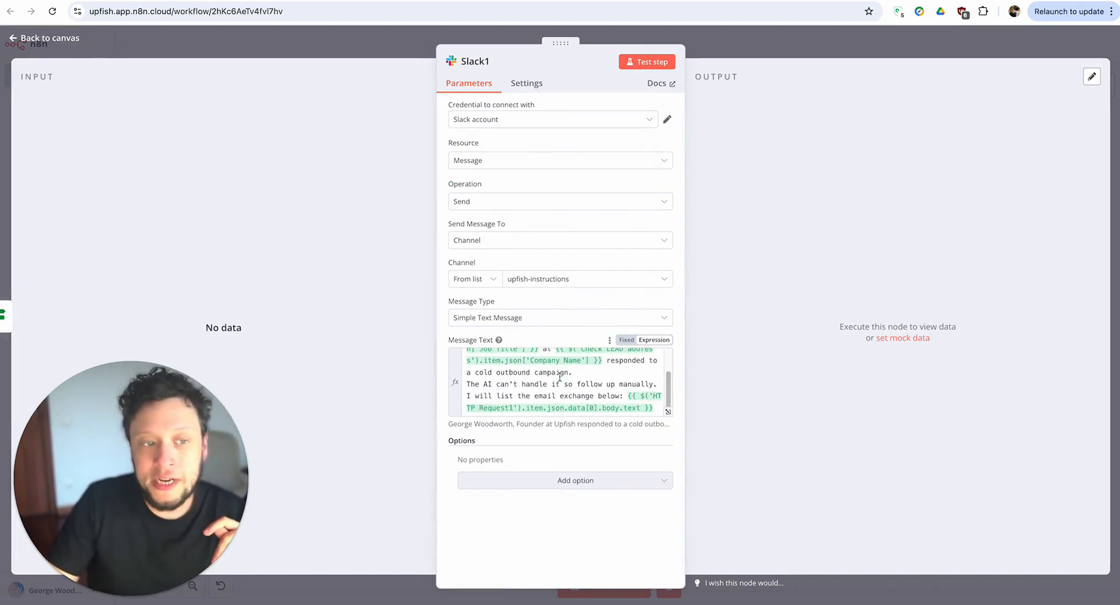
{"action": "scroll", "coordinate": [516, 367], "scroll_direction": "up", "scroll_amount": 3}
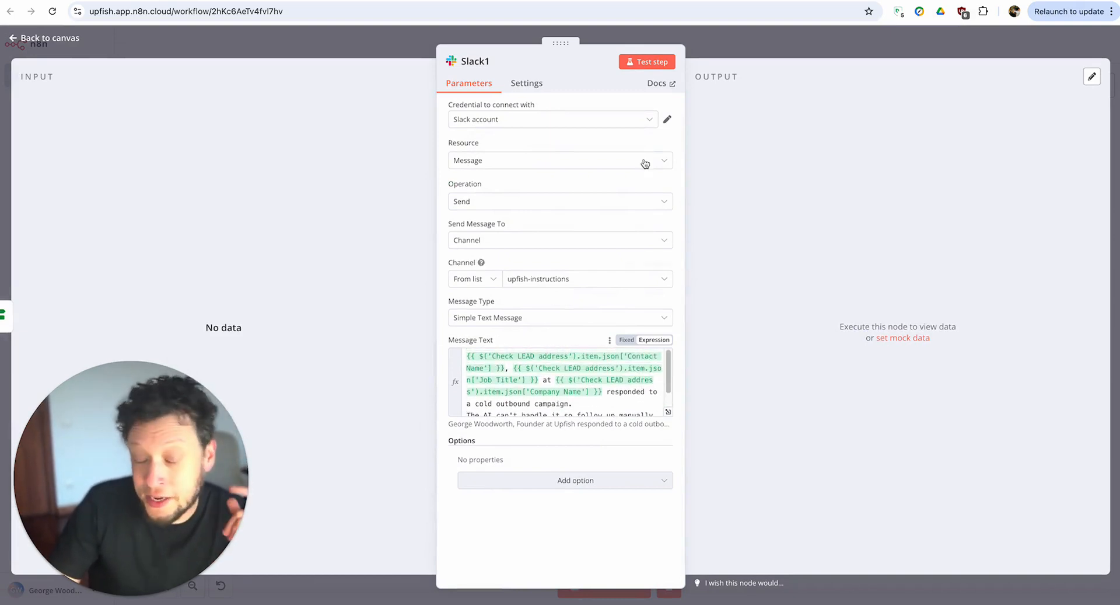
{"action": "left_click", "coordinate": [795, 35]}
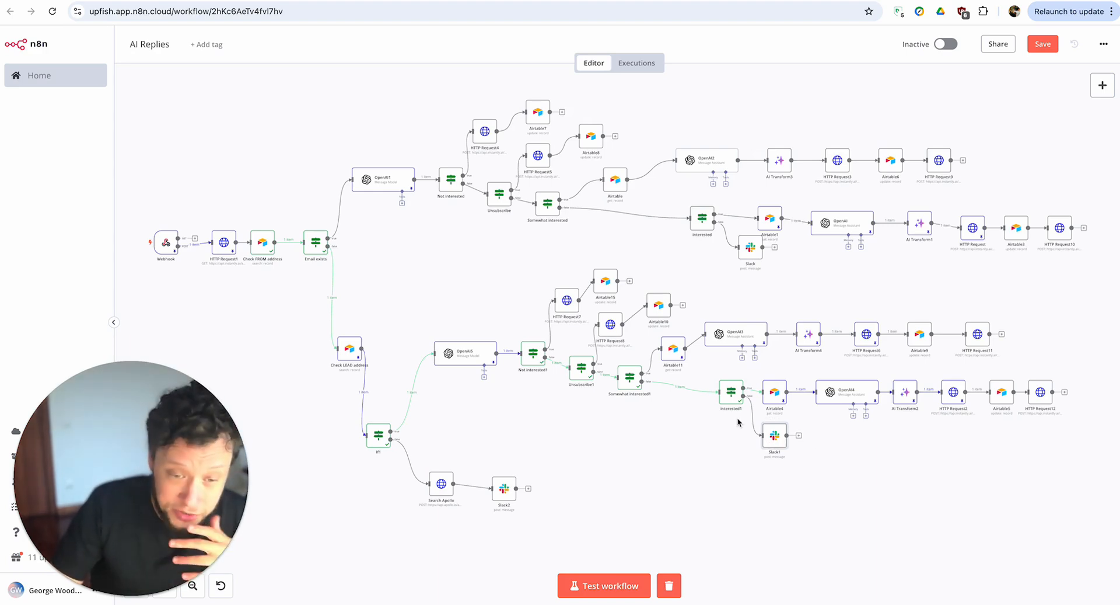
Open the Airtable4 node's Brands record lookup and check the Brand column of the Contacts table in the Airtable base
{"action": "left_click_drag", "start_coordinate": [769, 395], "coordinate": [773, 389]}
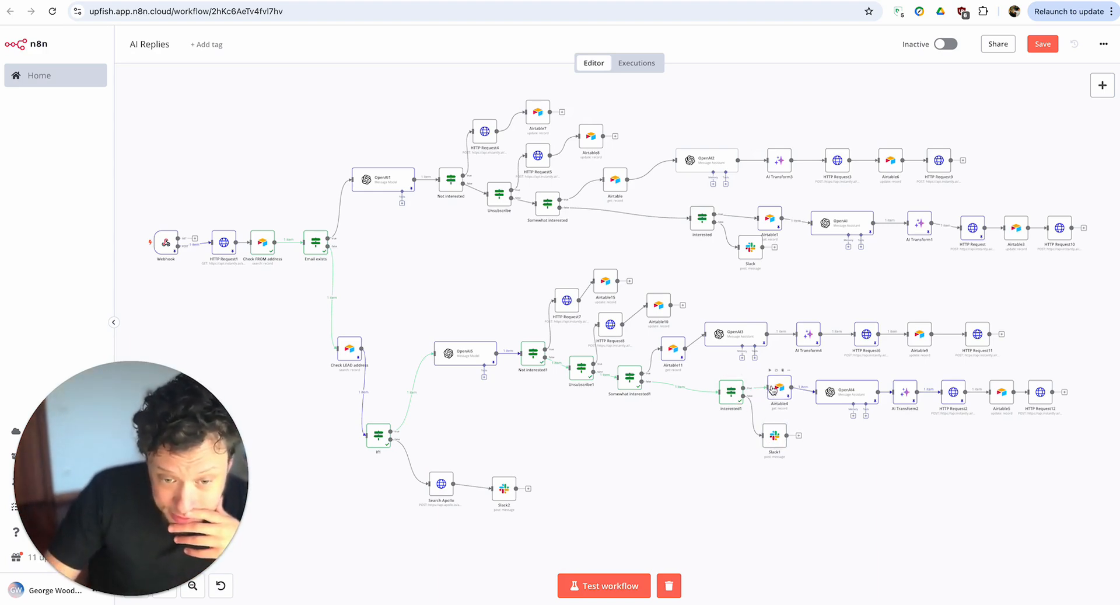
{"action": "double_click", "coordinate": [775, 388]}
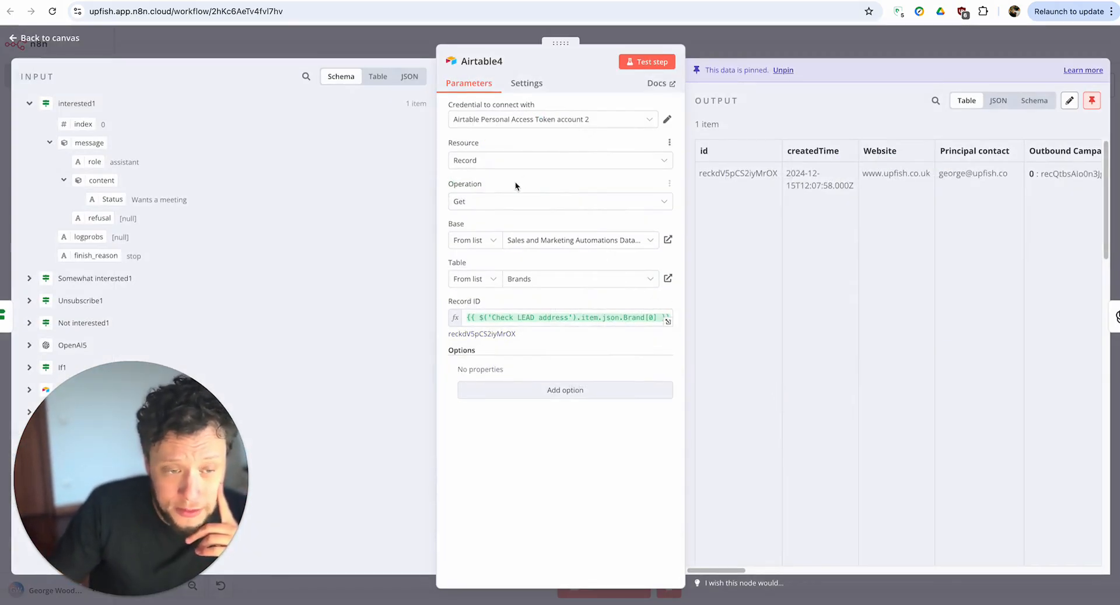
{"action": "left_click", "coordinate": [147, 1]}
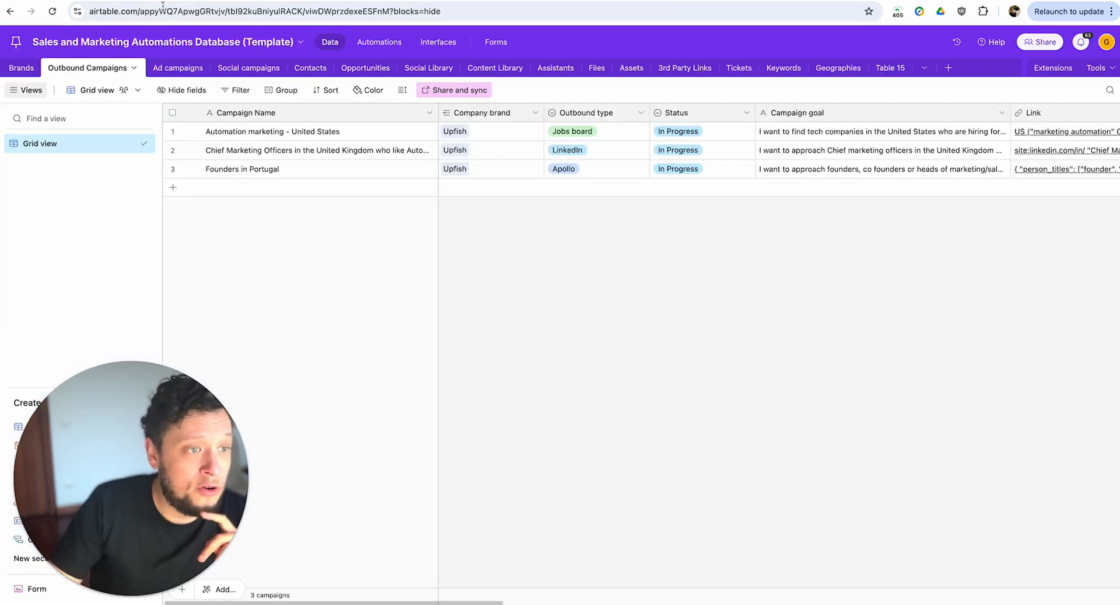
{"action": "left_click", "coordinate": [311, 68]}
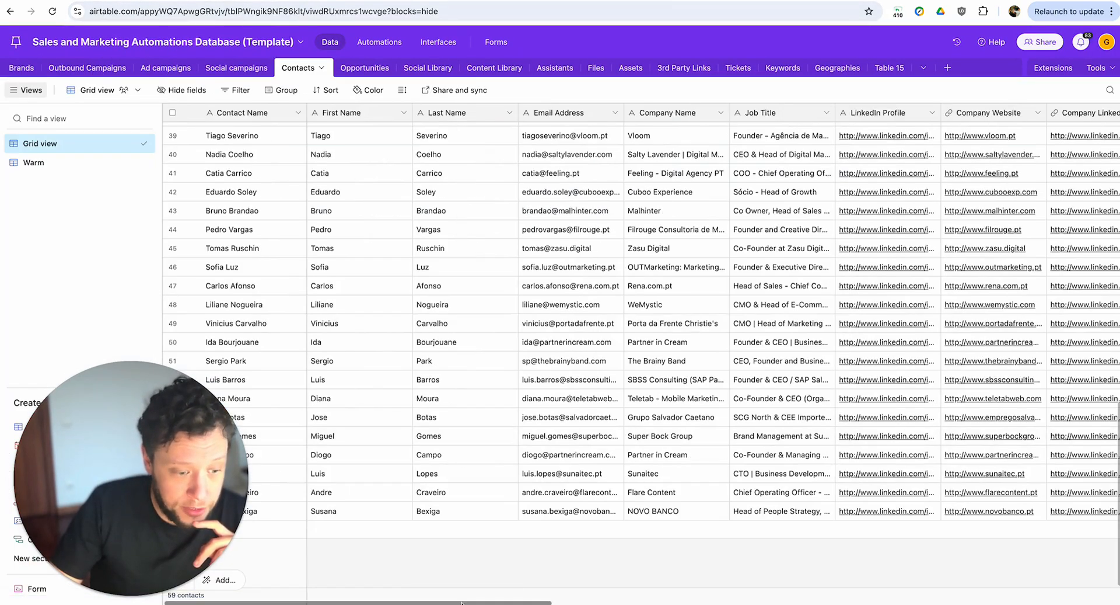
{"action": "scroll", "coordinate": [464, 601], "scroll_direction": "right", "scroll_amount": 15}
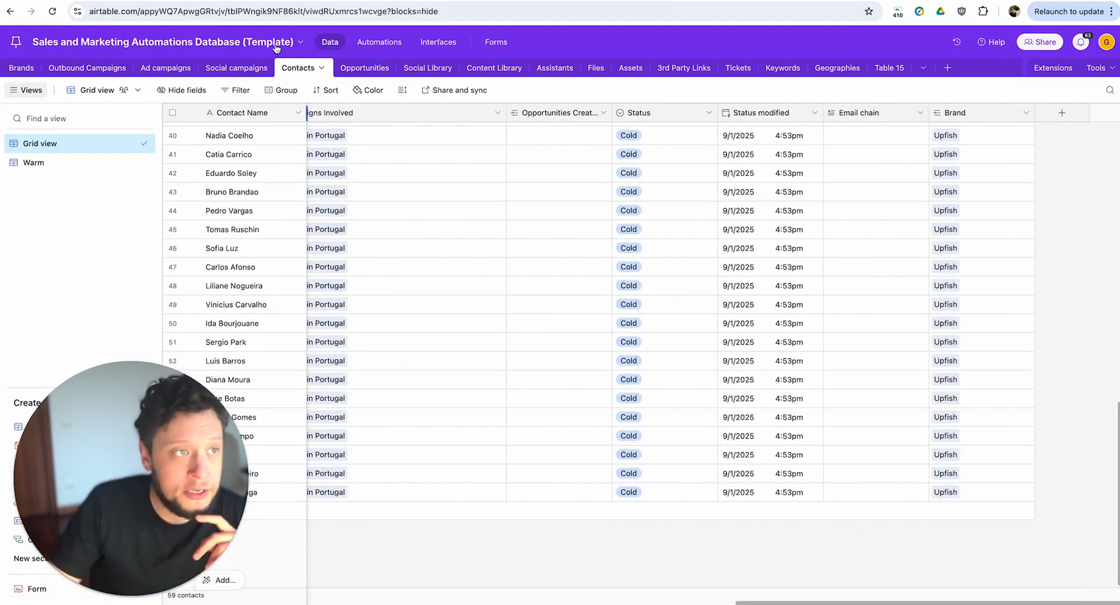
Switch back to the n8n workflow, look over the Airtable4 node's output, and close the node
{"action": "left_click", "coordinate": [251, 1]}
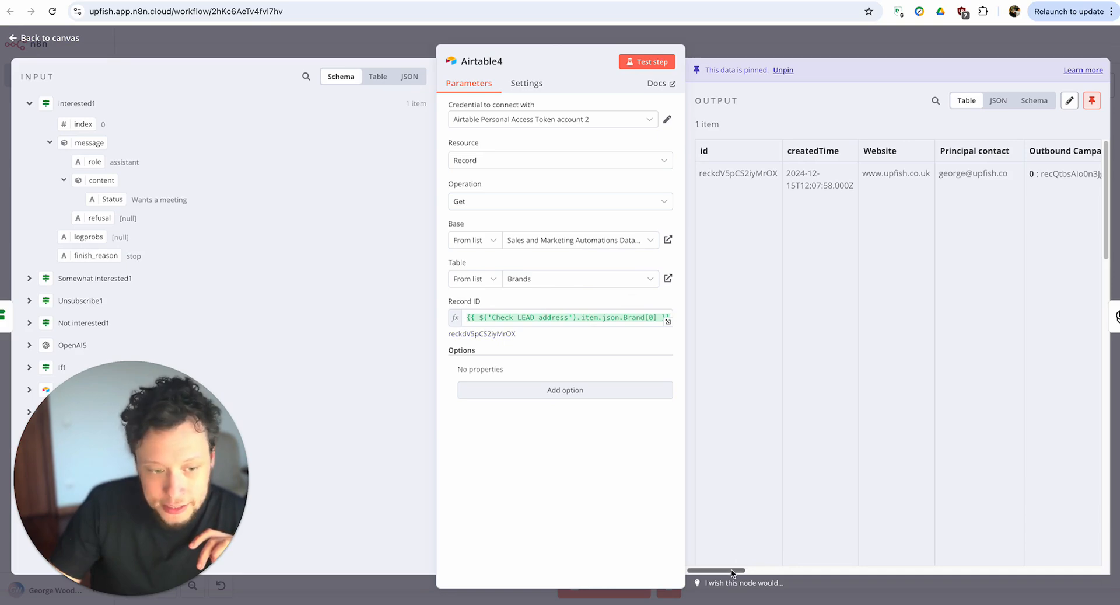
{"action": "mouse_move", "coordinate": [729, 571]}
{"action": "left_mouse_down"}
{"action": "mouse_move", "coordinate": [1110, 538]}
{"action": "mouse_move", "coordinate": [723, 555]}
{"action": "left_mouse_up"}
{"action": "key", "text": "Escape"}
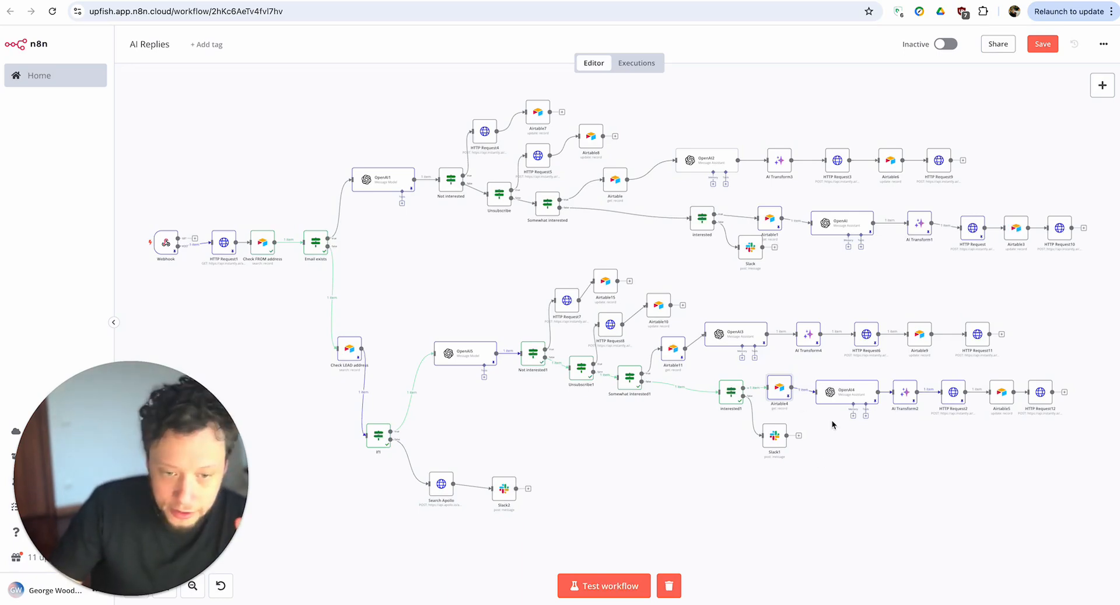
Open the OpenAI4 node and examine its Airtable4 input fields and the resolved assistant ID
{"action": "double_click", "coordinate": [835, 400]}
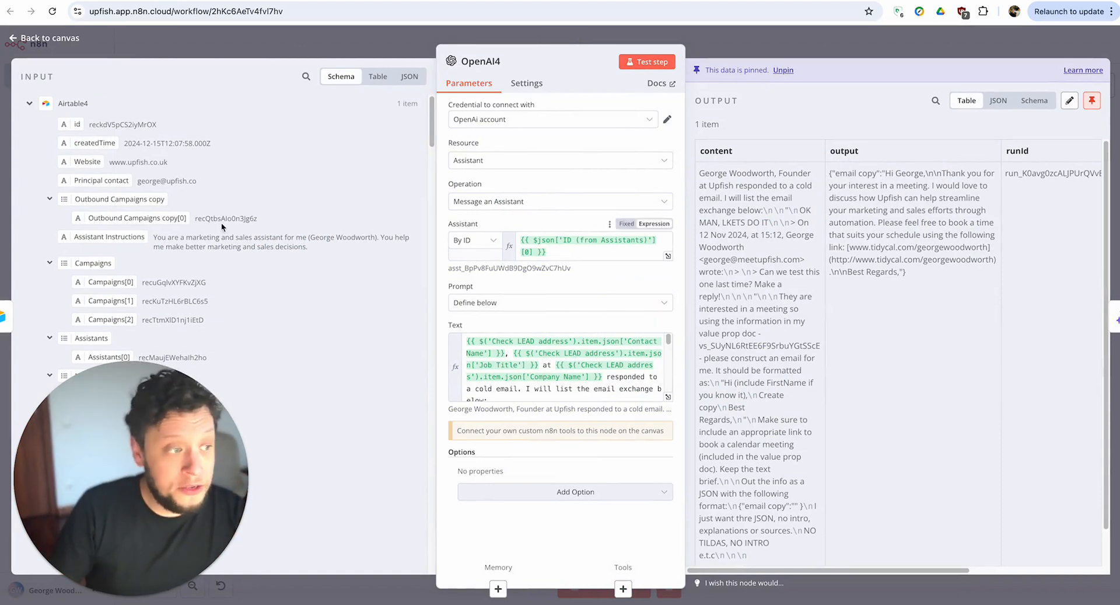
{"action": "scroll", "coordinate": [140, 233], "scroll_direction": "down", "scroll_amount": 3}
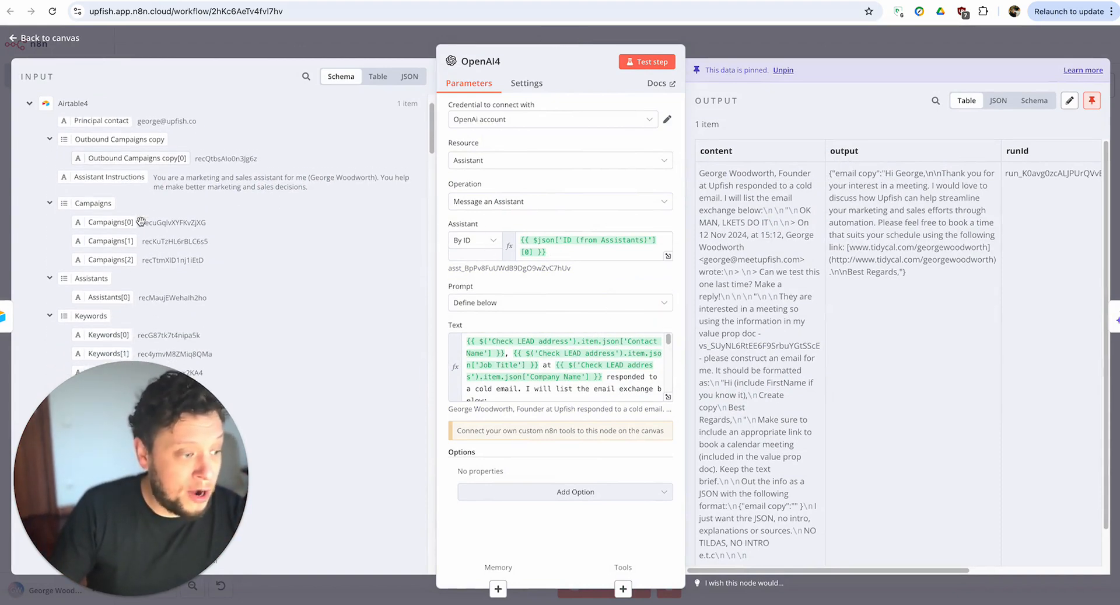
{"action": "left_click_drag", "start_coordinate": [465, 268], "coordinate": [569, 268]}
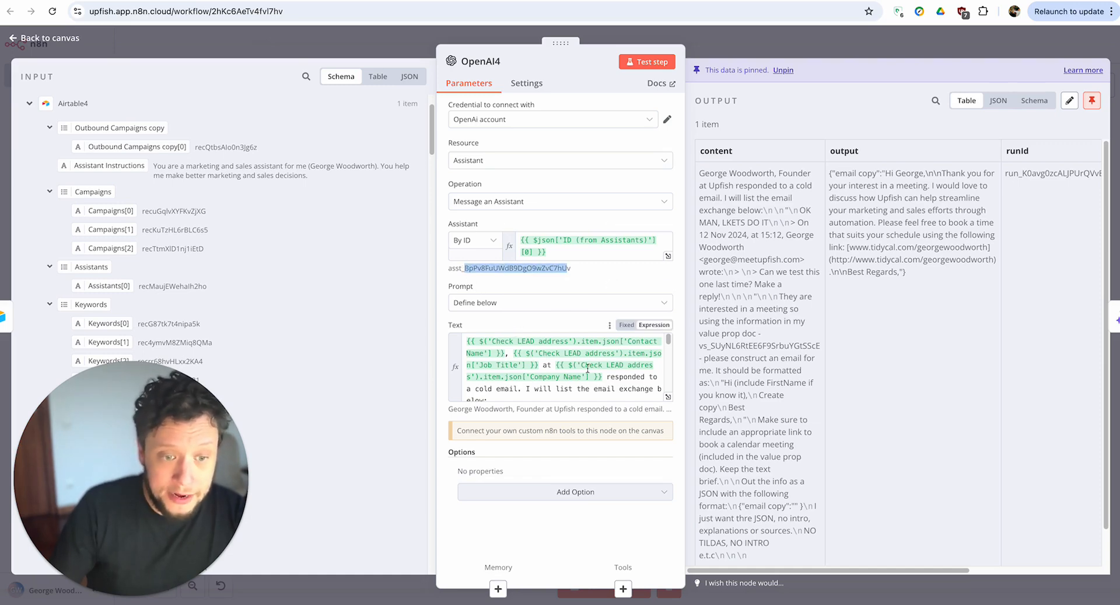
Read the OpenAI4 meeting-reply prompt and its email formatting instructions in the expanded expression editor, and close the editor
{"action": "left_click", "coordinate": [668, 397]}
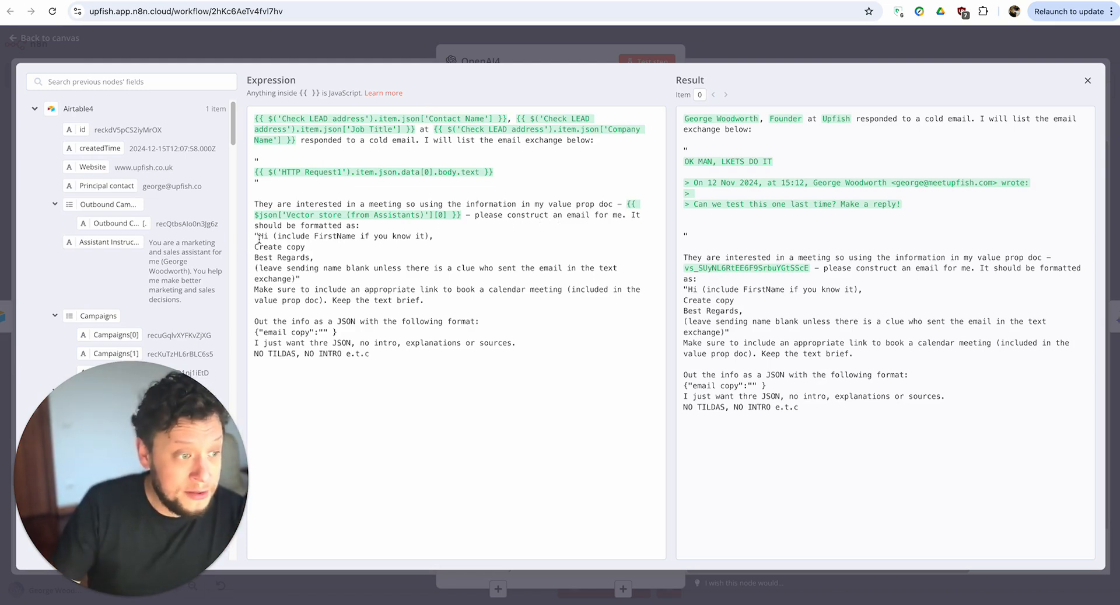
{"action": "left_click_drag", "start_coordinate": [259, 237], "coordinate": [480, 302]}
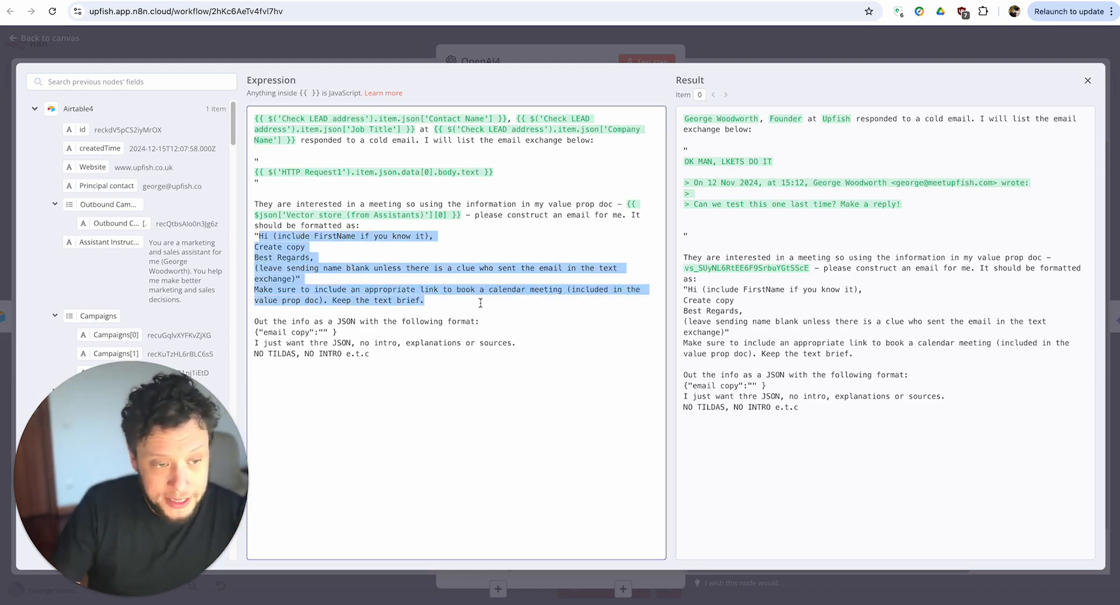
{"action": "left_click", "coordinate": [315, 258]}
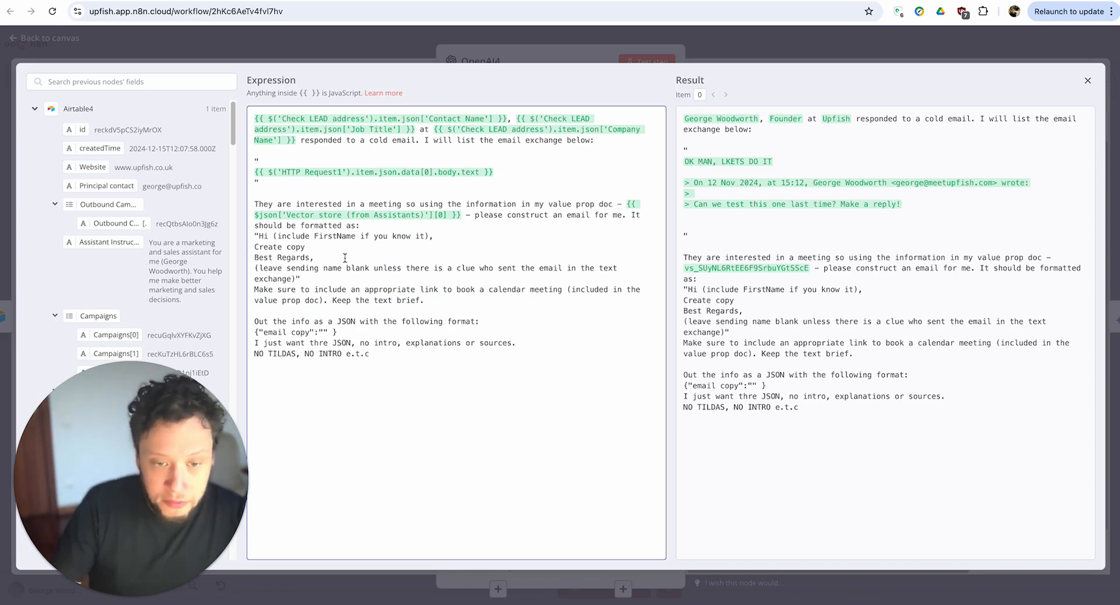
{"action": "double_click", "coordinate": [323, 260]}
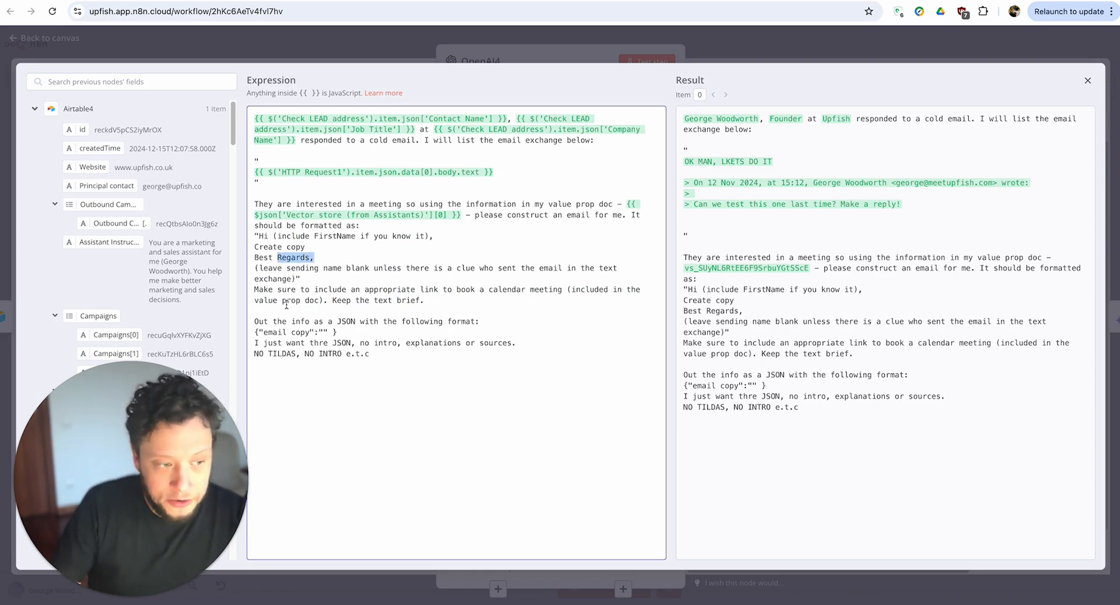
{"action": "left_click", "coordinate": [419, 51]}
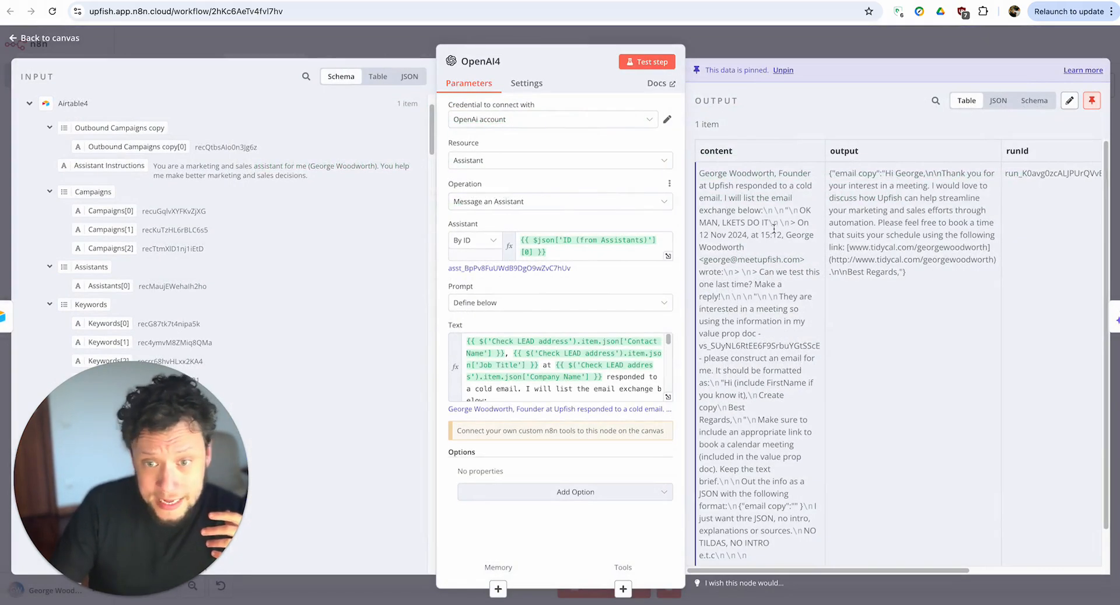
Read through the OpenAI4 output, including the generated email copy and its calendar booking link, and return to the canvas
{"action": "left_click_drag", "start_coordinate": [720, 175], "coordinate": [788, 211]}
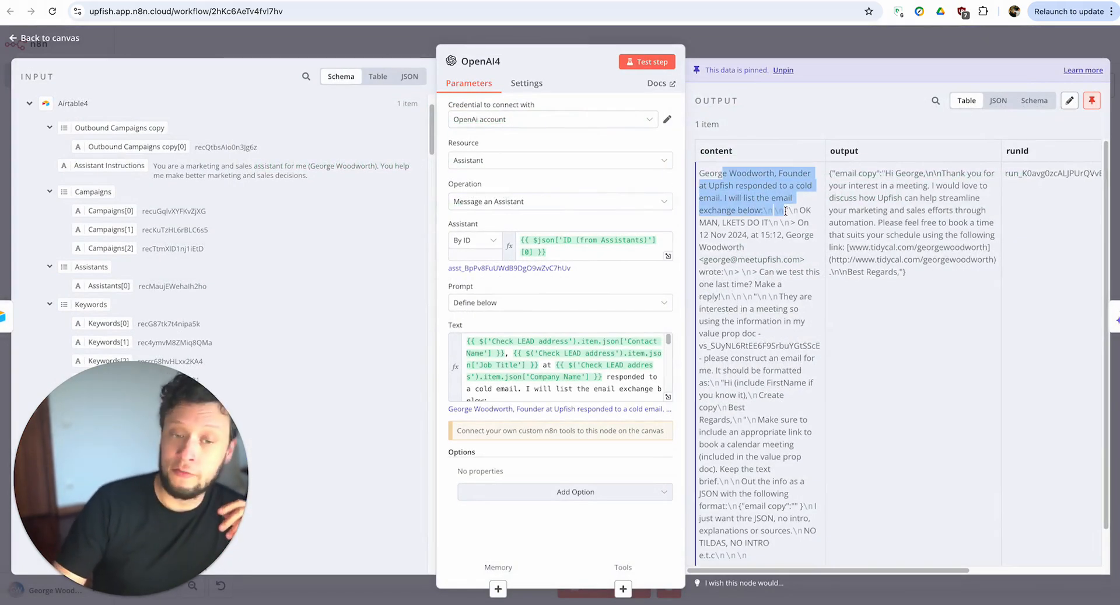
{"action": "double_click", "coordinate": [907, 174]}
{"action": "left_click", "coordinate": [863, 177]}
{"action": "left_click_drag", "start_coordinate": [885, 175], "coordinate": [939, 198]}
{"action": "left_click", "coordinate": [925, 190]}
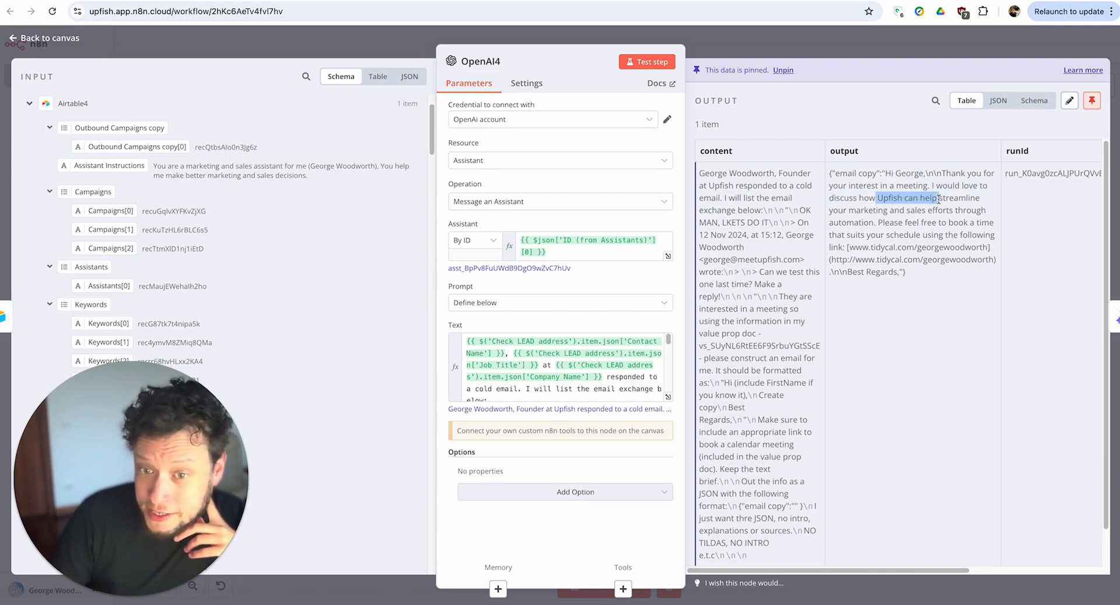
{"action": "left_click_drag", "start_coordinate": [865, 210], "coordinate": [950, 259]}
{"action": "left_click", "coordinate": [898, 223]}
{"action": "left_click", "coordinate": [903, 224]}
{"action": "left_click", "coordinate": [879, 236]}
{"action": "left_click", "coordinate": [861, 250]}
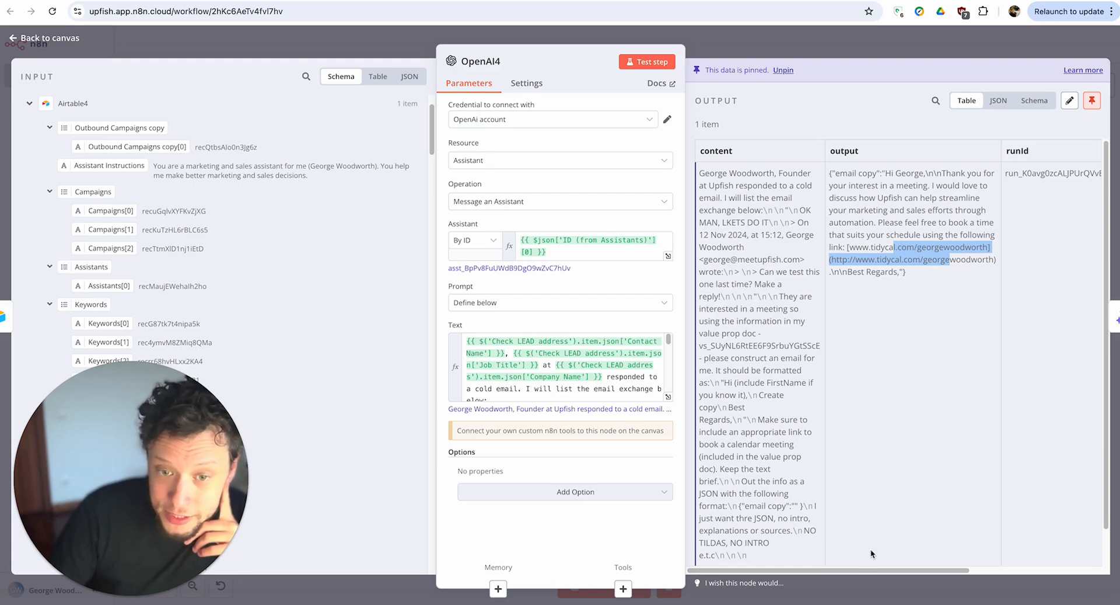
{"action": "scroll", "coordinate": [846, 153], "scroll_direction": "right", "scroll_amount": 5}
{"action": "left_click", "coordinate": [831, 46]}
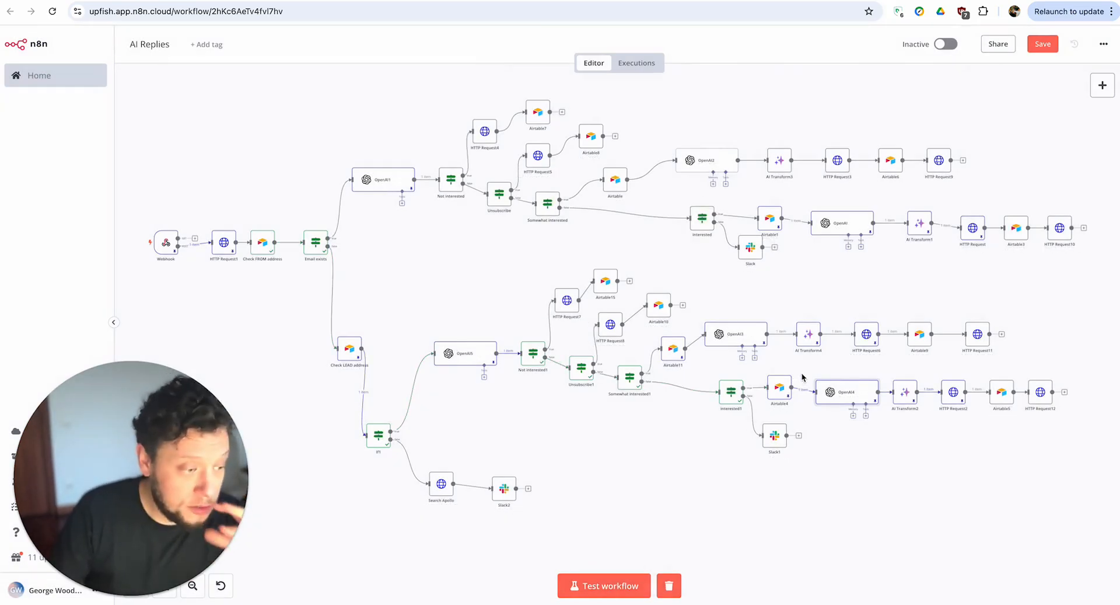
Look over the AI Transform2 node, and examine the reply_to_uuid, subject and from body parameters in HTTP Request2
{"action": "double_click", "coordinate": [906, 394]}
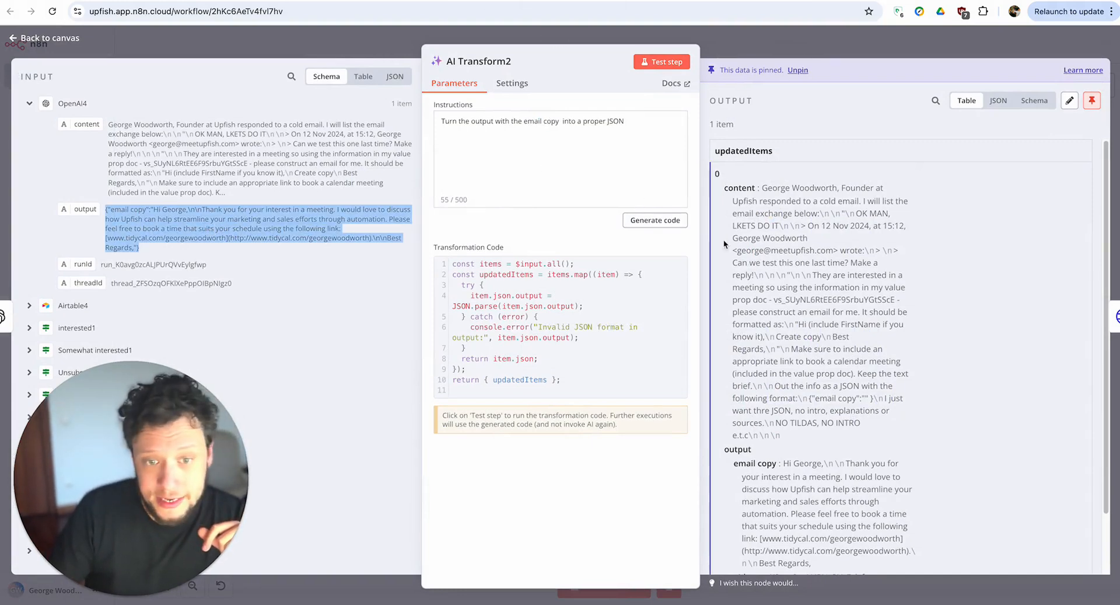
{"action": "key", "text": "Escape"}
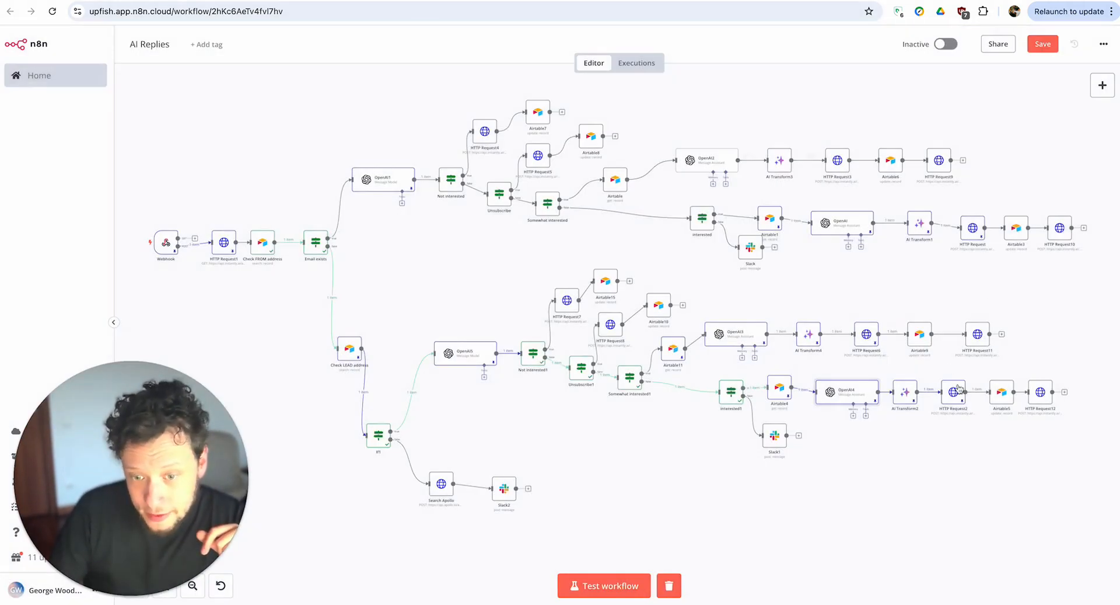
{"action": "double_click", "coordinate": [954, 398]}
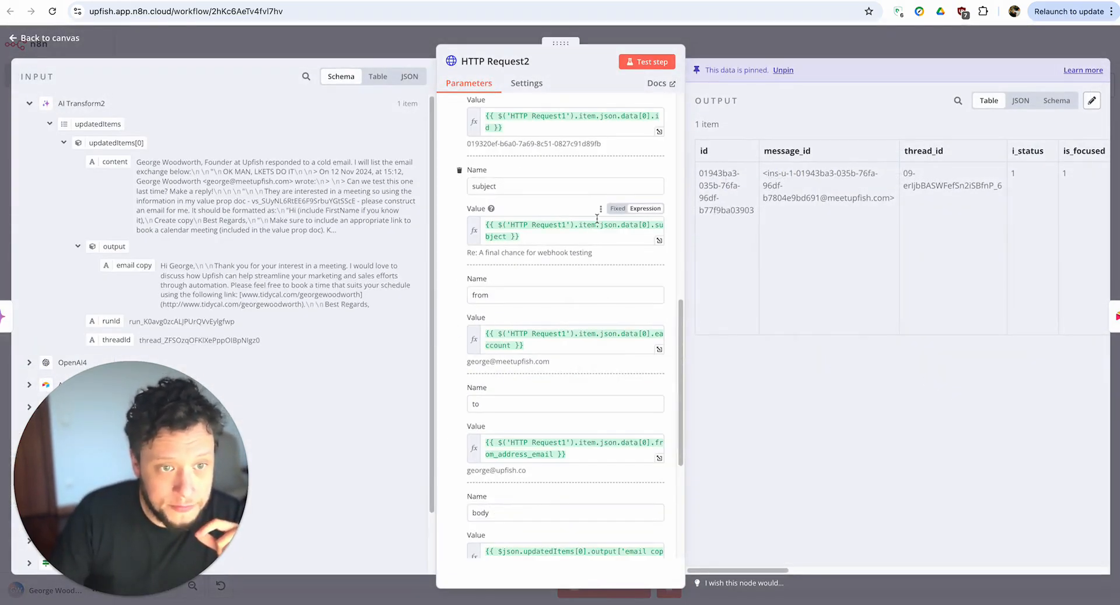
{"action": "scroll", "coordinate": [598, 222], "scroll_direction": "up", "scroll_amount": 1}
{"action": "scroll", "coordinate": [598, 222], "scroll_direction": "up", "scroll_amount": 4}
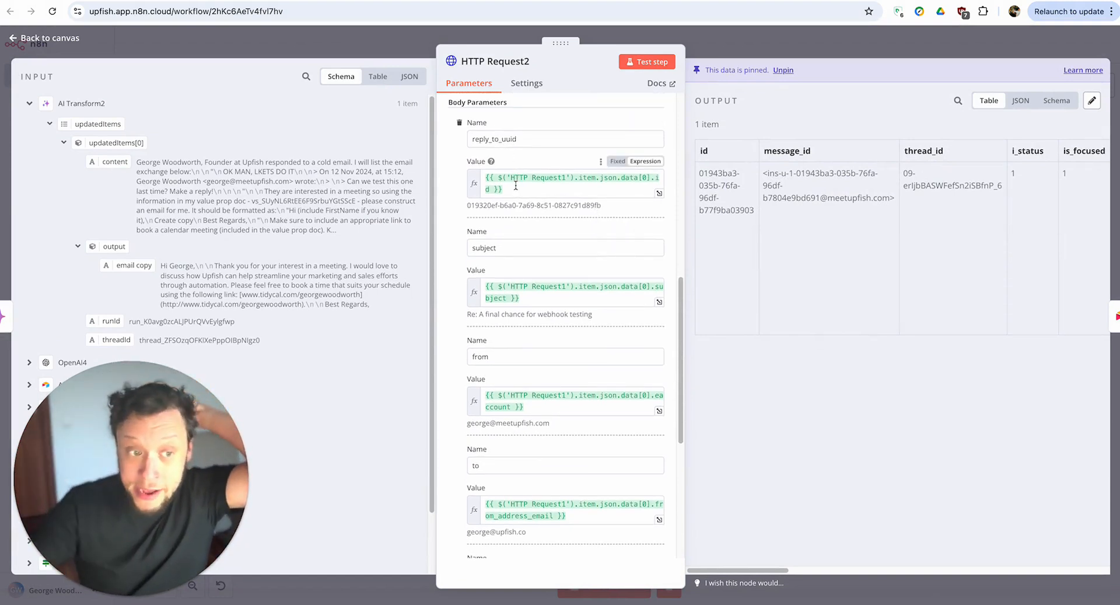
{"action": "triple_click", "coordinate": [508, 205]}
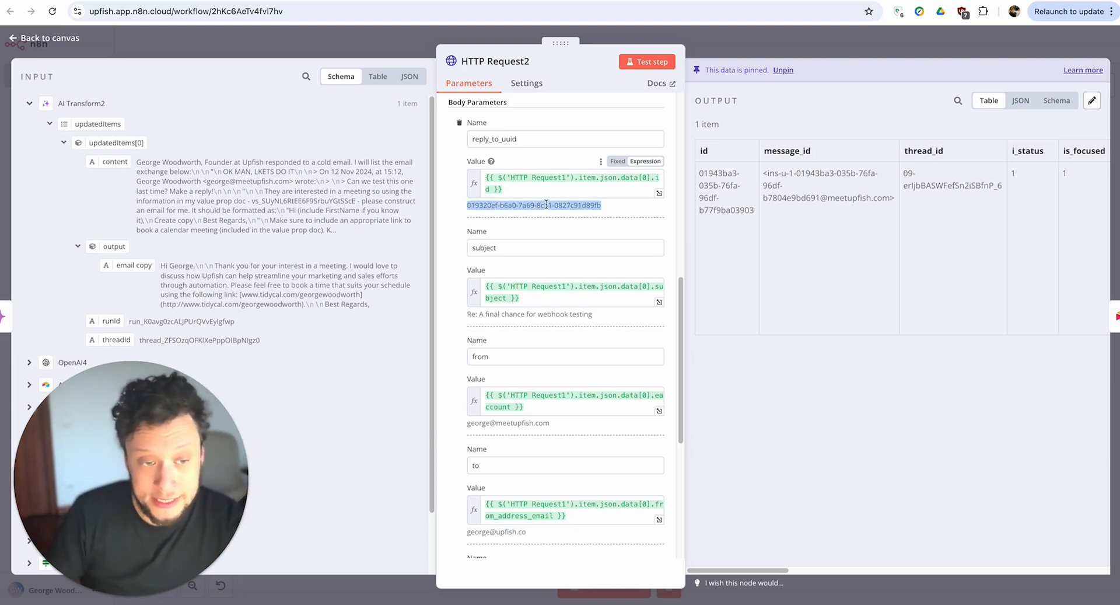
{"action": "triple_click", "coordinate": [480, 314]}
{"action": "scroll", "coordinate": [591, 312], "scroll_direction": "down", "scroll_amount": 2}
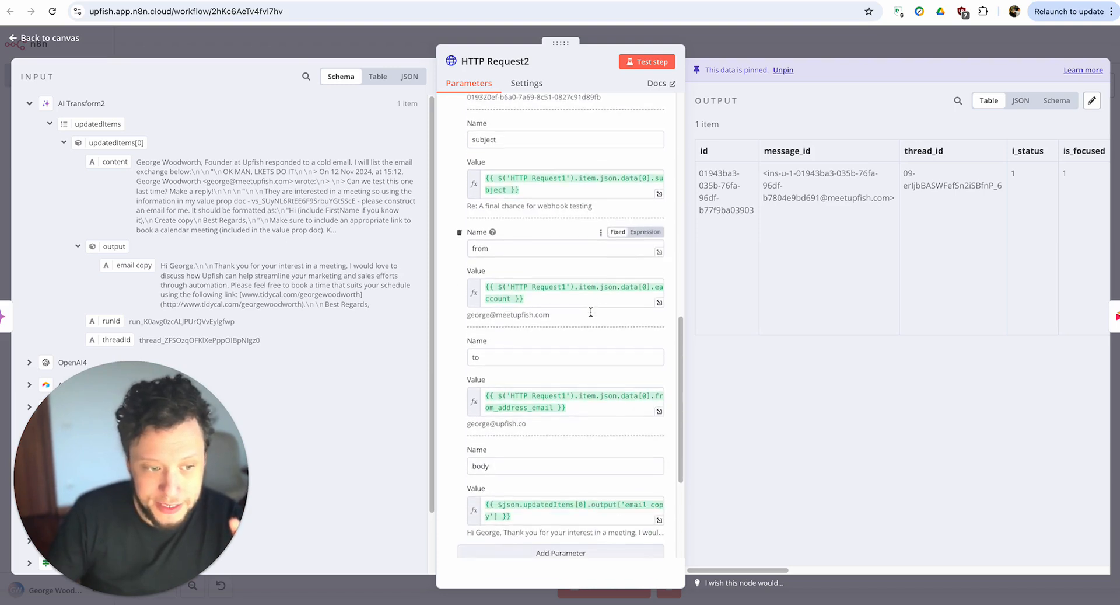
{"action": "scroll", "coordinate": [591, 312], "scroll_direction": "down", "scroll_amount": 1}
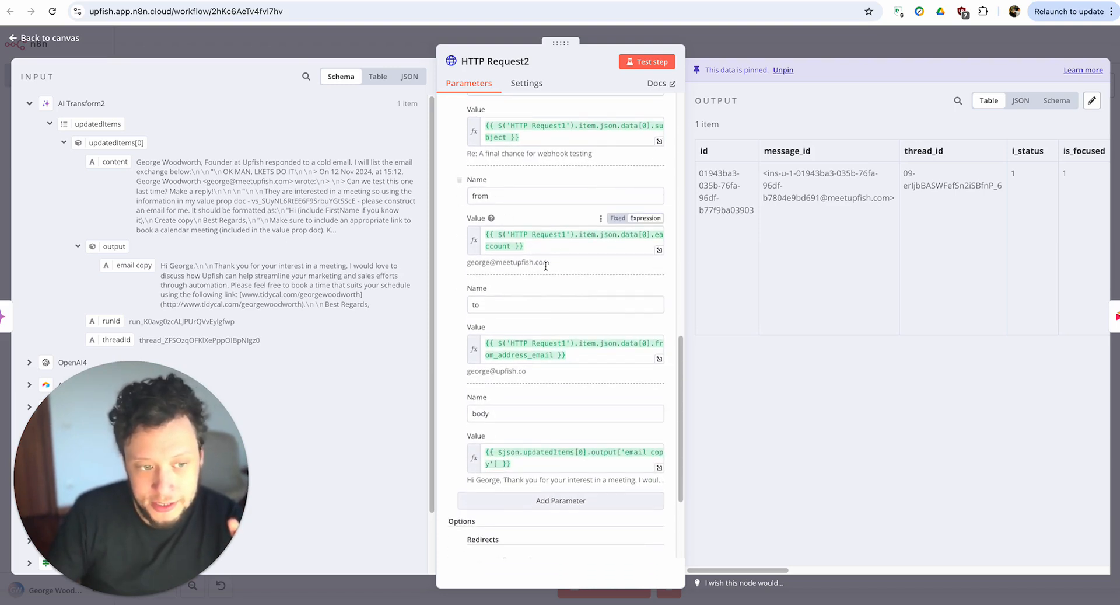
{"action": "triple_click", "coordinate": [538, 260]}
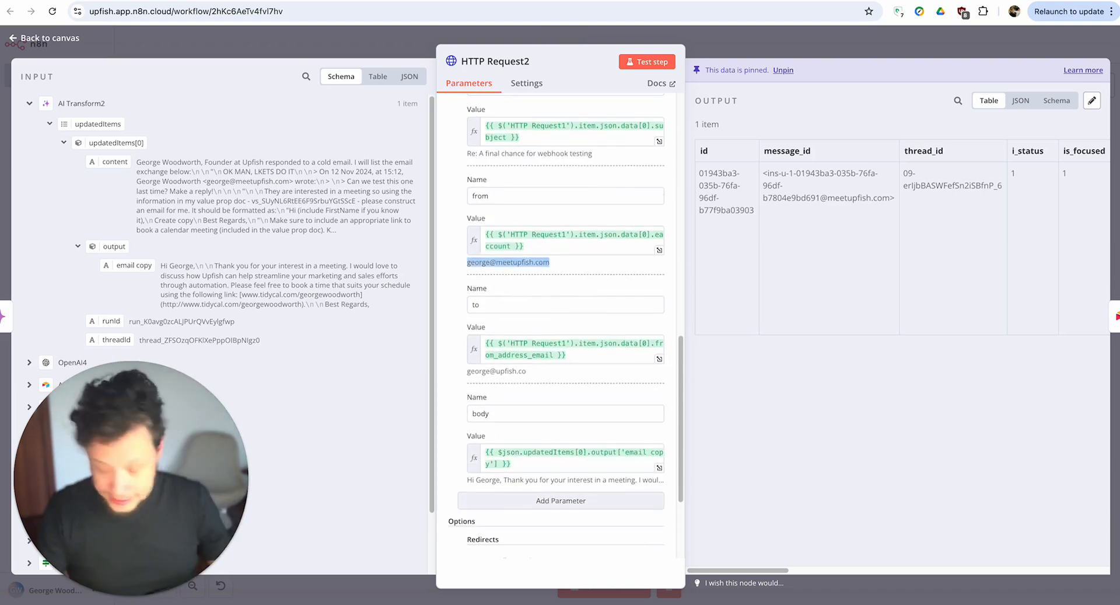
Open Instantly's Email Accounts page in a new browser tab, view the sending accounts, and return to the n8n workflow
{"action": "key", "text": "ctrl+t"}
{"action": "type", "text": "insst"}
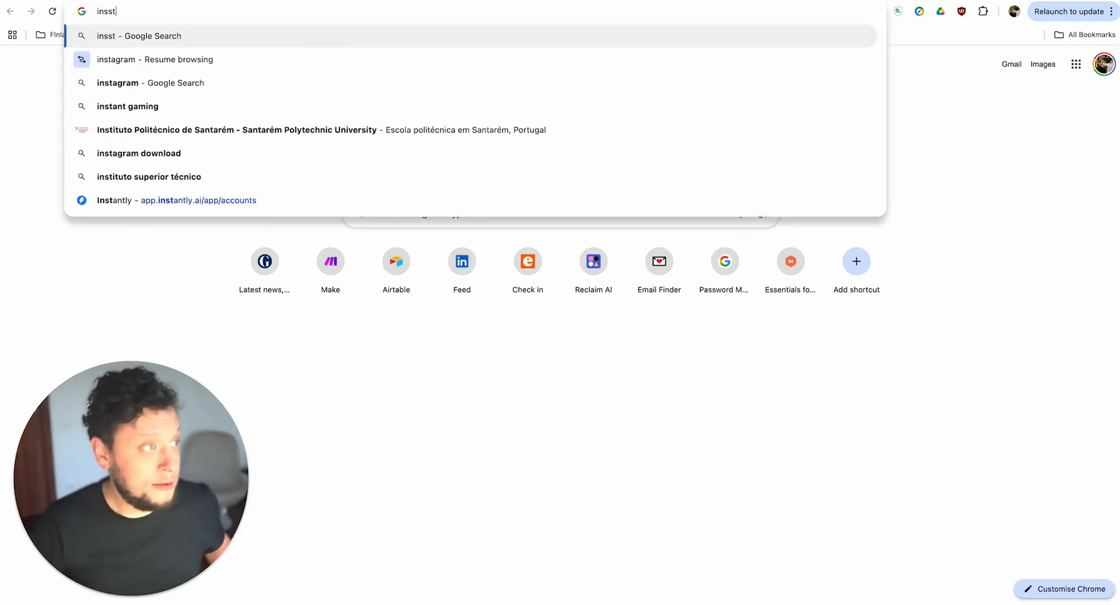
{"action": "left_click", "coordinate": [355, 203]}
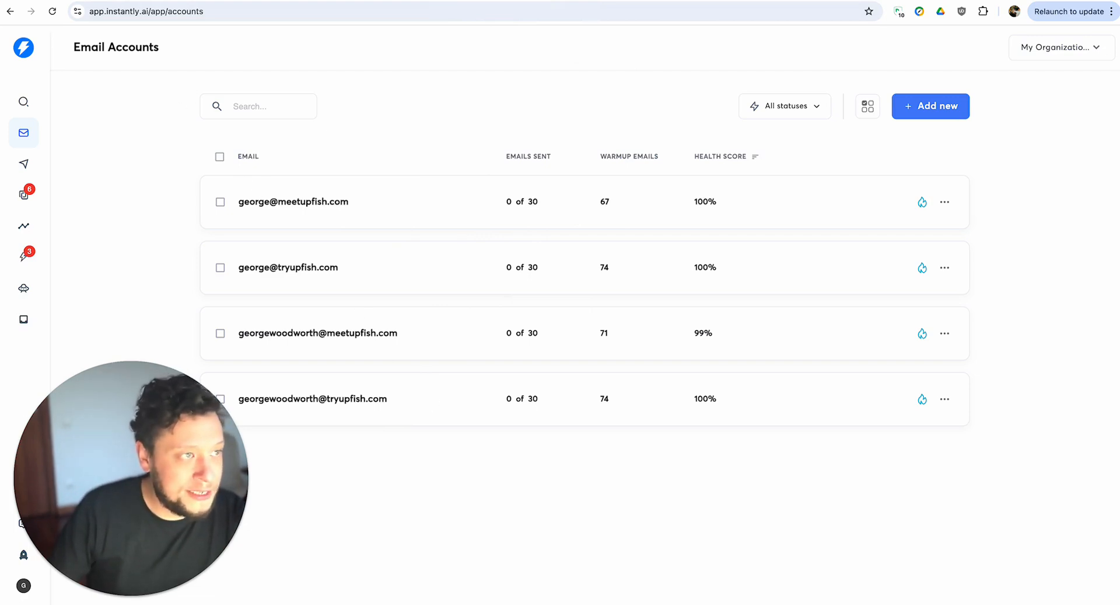
{"action": "key", "text": "ctrl+Tab"}
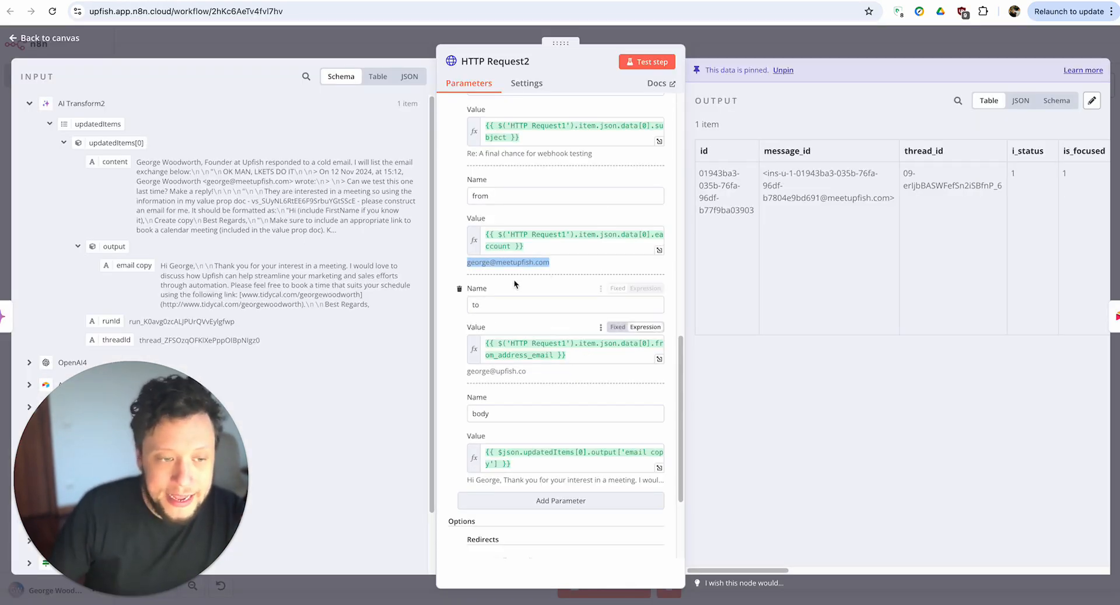
Check the resolved from address and the to expression in HTTP Request2's body parameters
{"action": "left_click", "coordinate": [535, 267]}
{"action": "left_click_drag", "start_coordinate": [549, 264], "coordinate": [468, 263]}
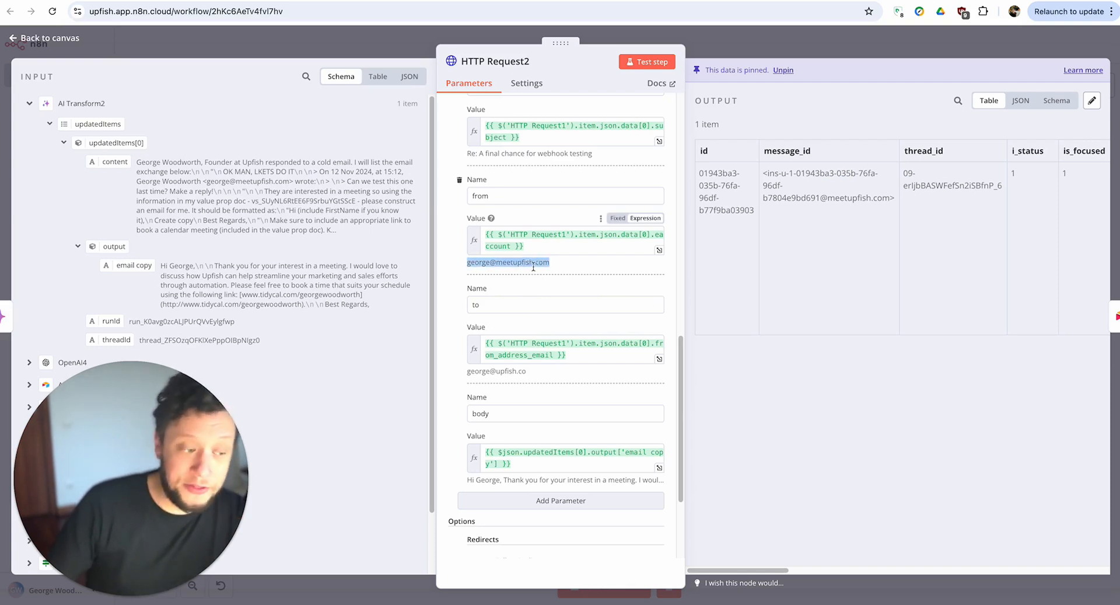
{"action": "left_click", "coordinate": [509, 265]}
{"action": "left_click_drag", "start_coordinate": [550, 264], "coordinate": [589, 258]}
{"action": "left_click", "coordinate": [588, 258]}
{"action": "left_click", "coordinate": [585, 354]}
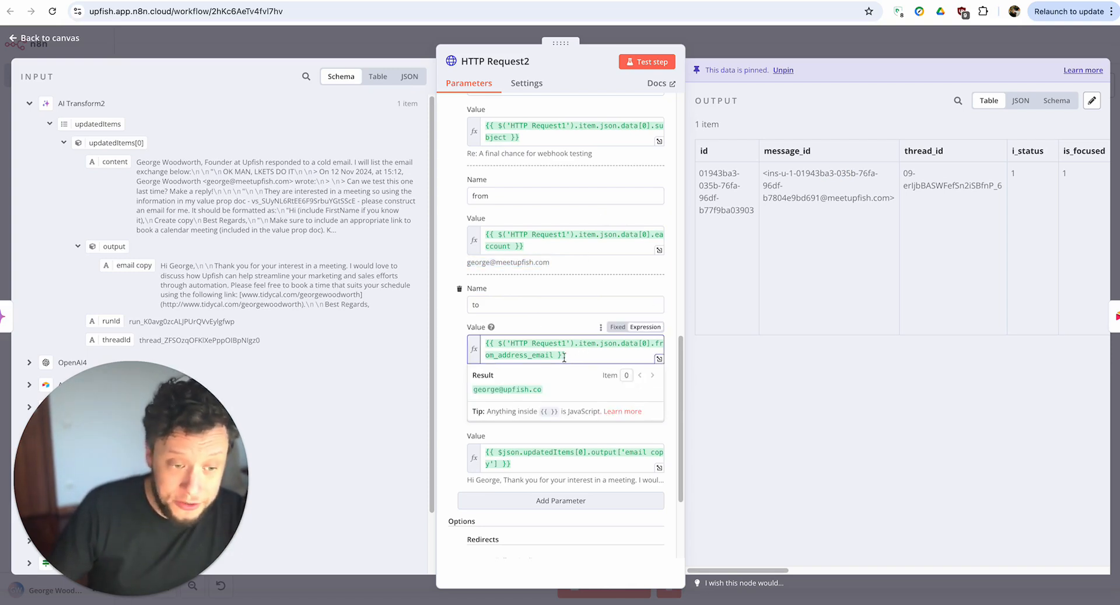
{"action": "left_click", "coordinate": [452, 349]}
Preview the email copy mapped to HTTP Request2's body parameter, and look over the remaining settings and the output
{"action": "scroll", "coordinate": [534, 388], "scroll_direction": "down", "scroll_amount": 2}
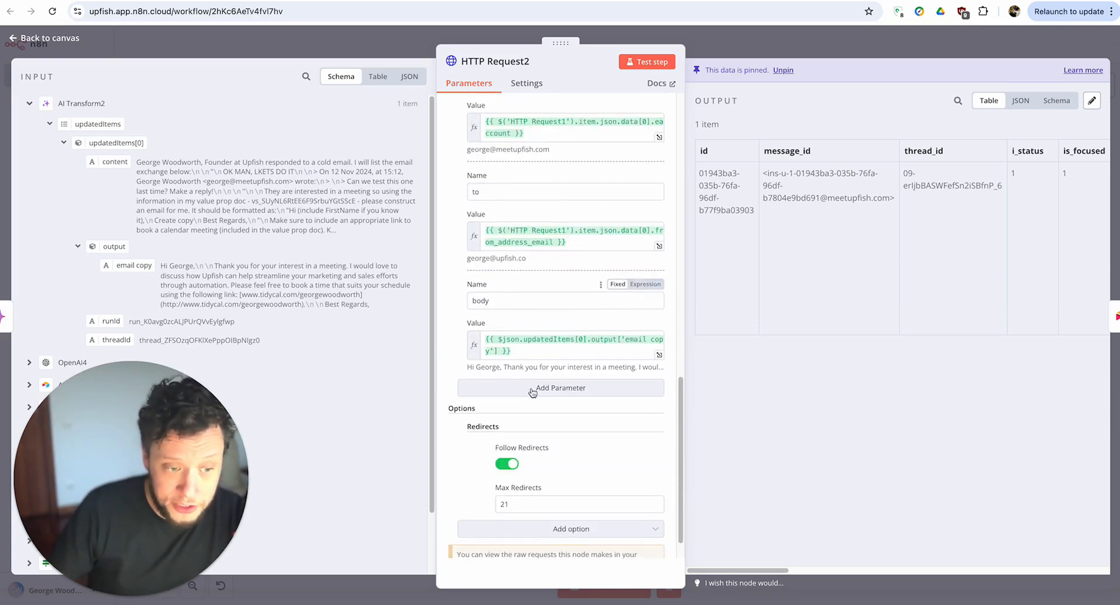
{"action": "left_click", "coordinate": [524, 343]}
{"action": "scroll", "coordinate": [529, 408], "scroll_direction": "down", "scroll_amount": 2}
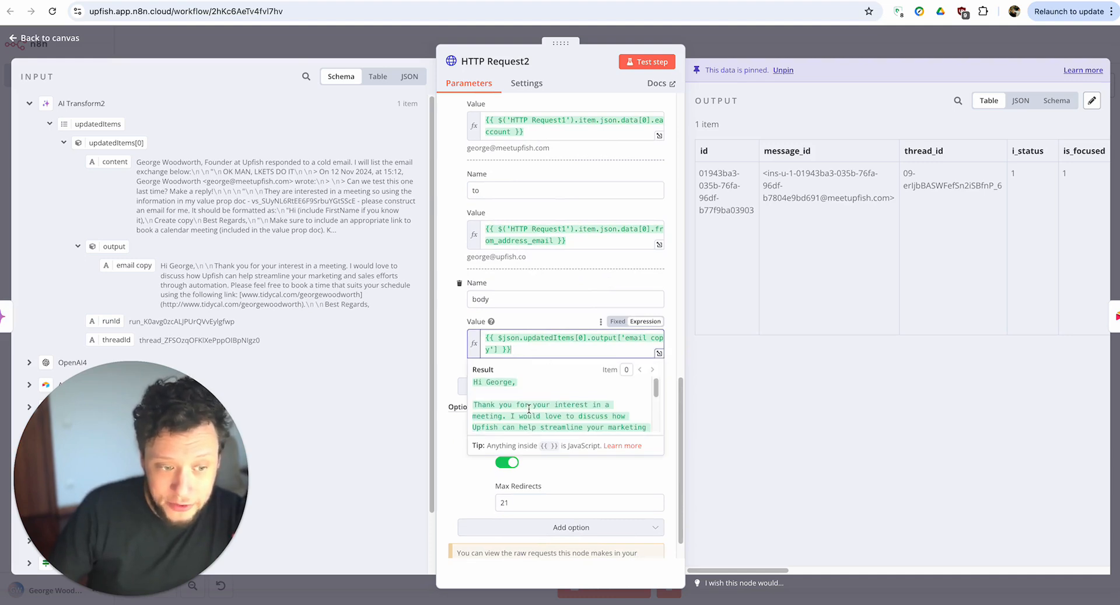
{"action": "scroll", "coordinate": [529, 408], "scroll_direction": "down", "scroll_amount": 2}
{"action": "left_click", "coordinate": [458, 363]}
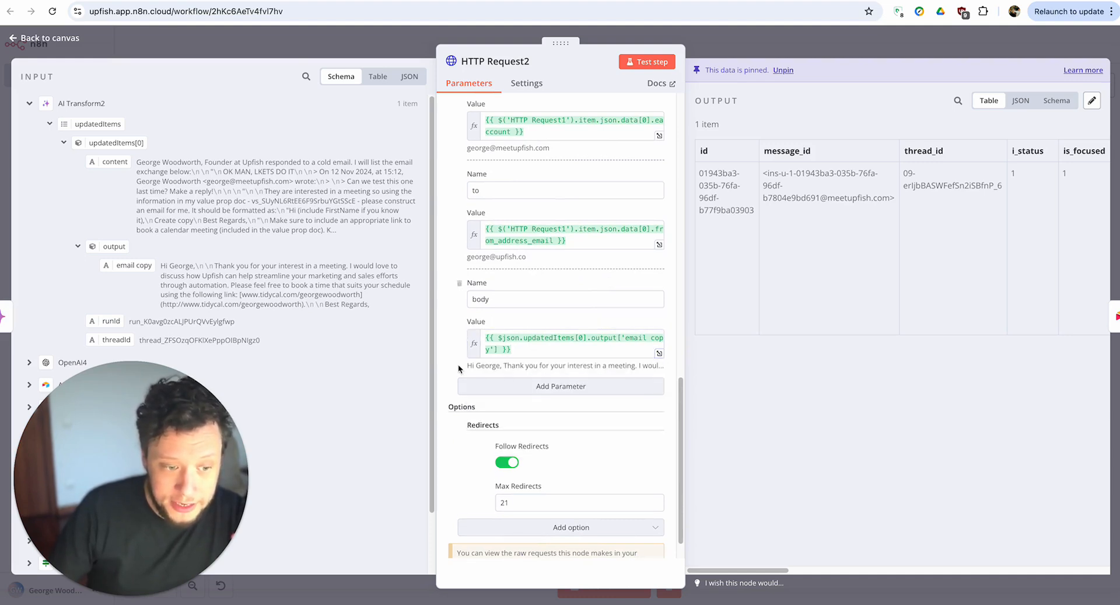
{"action": "scroll", "coordinate": [459, 368], "scroll_direction": "down", "scroll_amount": 1}
{"action": "scroll", "coordinate": [458, 367], "scroll_direction": "up", "scroll_amount": 6}
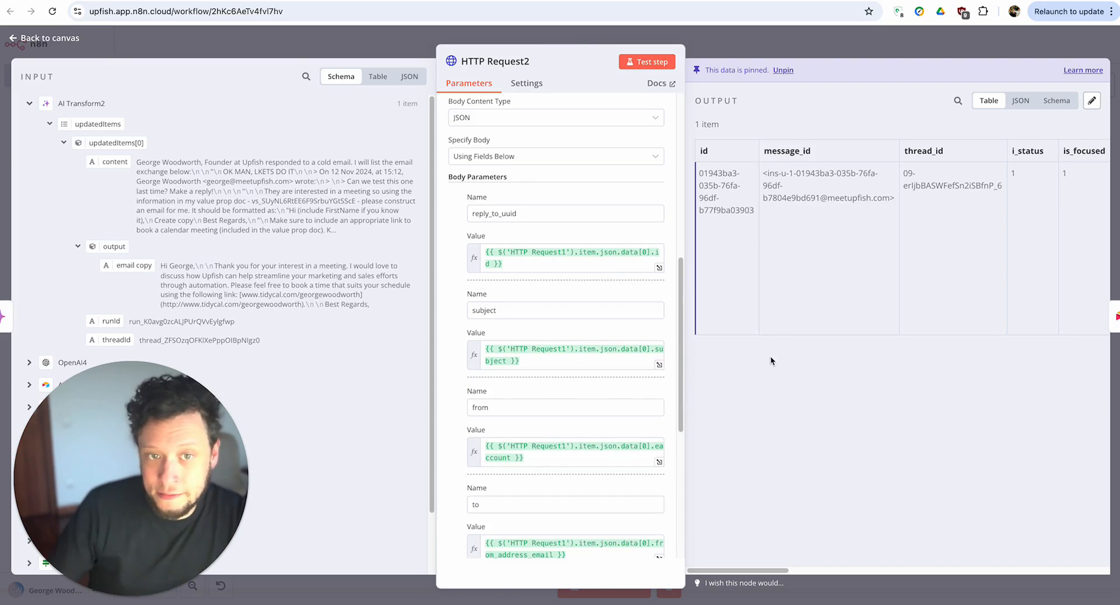
{"action": "left_click_drag", "start_coordinate": [759, 569], "coordinate": [781, 562]}
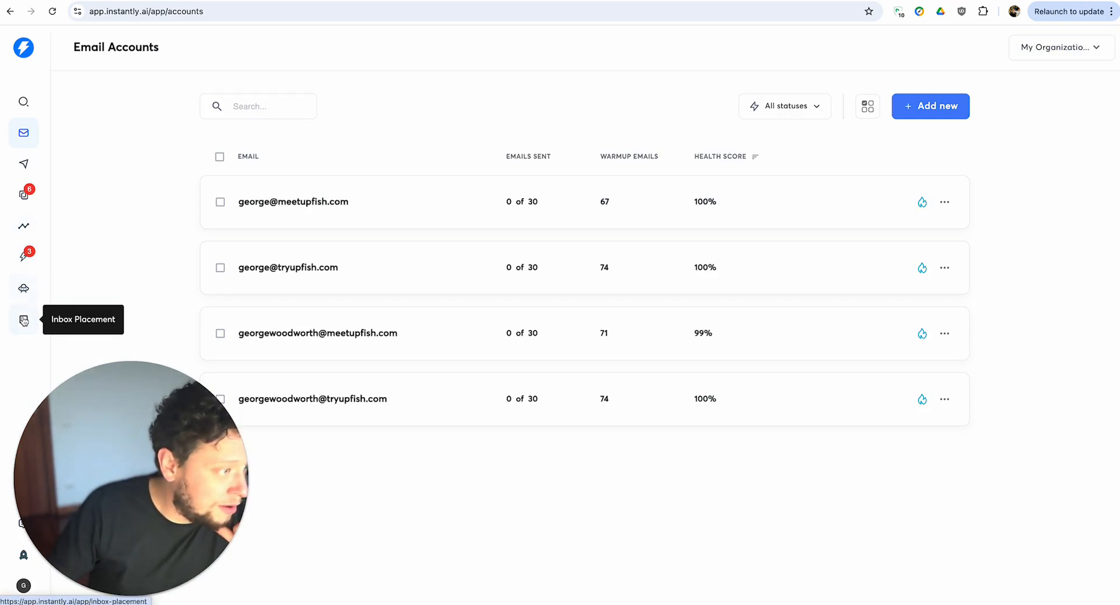
Read the AI reply in the "Re: A final chance for webhook testing" thread in Instantly's Unibox, and return to the n8n canvas
{"action": "left_click", "coordinate": [24, 194]}
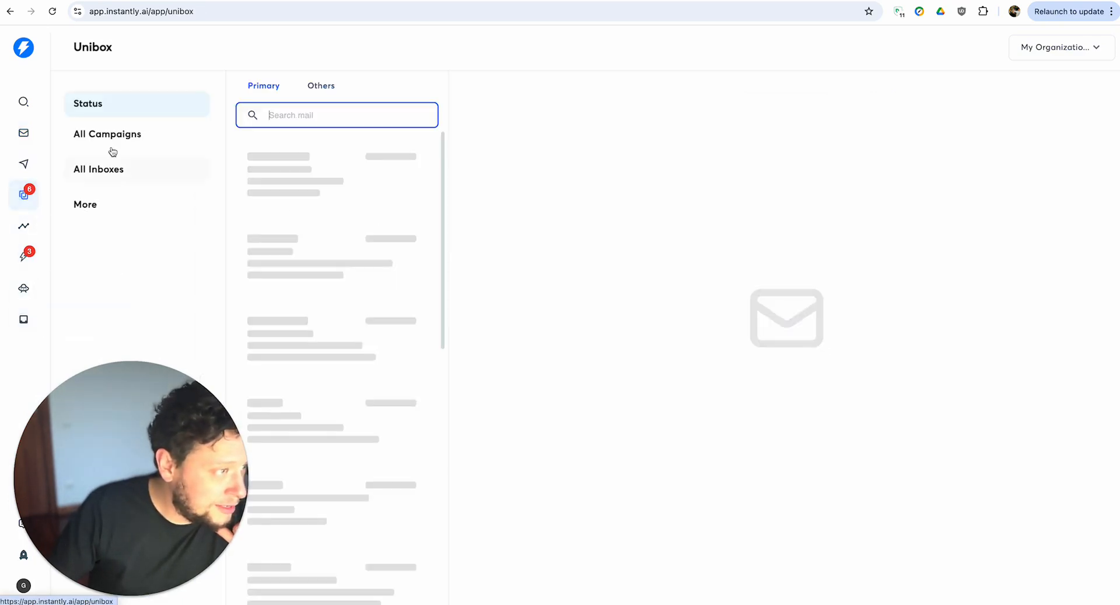
{"action": "left_click", "coordinate": [345, 225]}
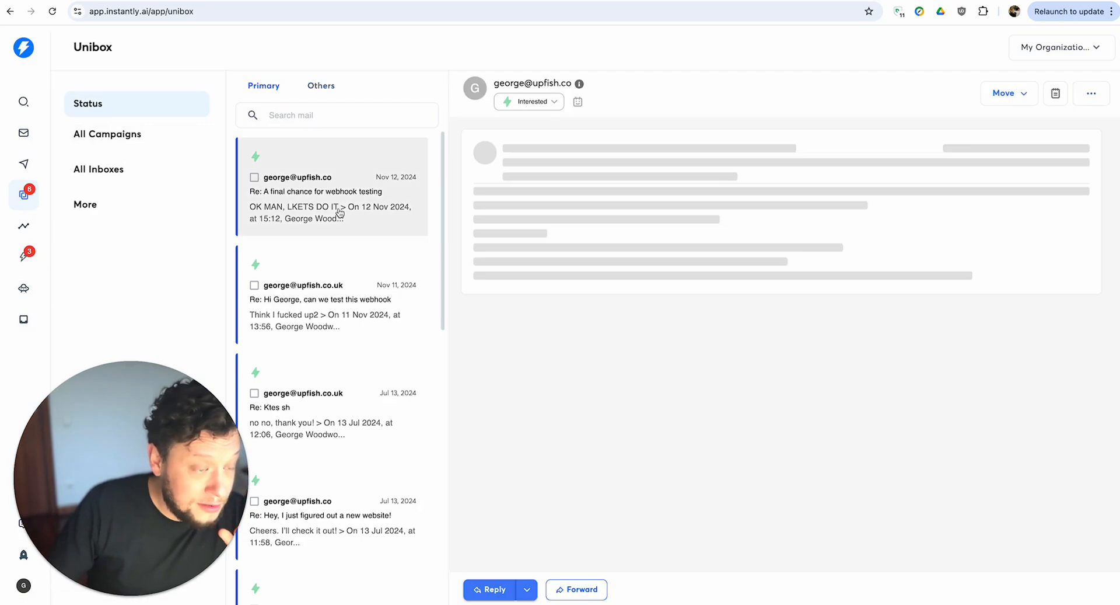
{"action": "left_click_drag", "start_coordinate": [501, 215], "coordinate": [852, 234]}
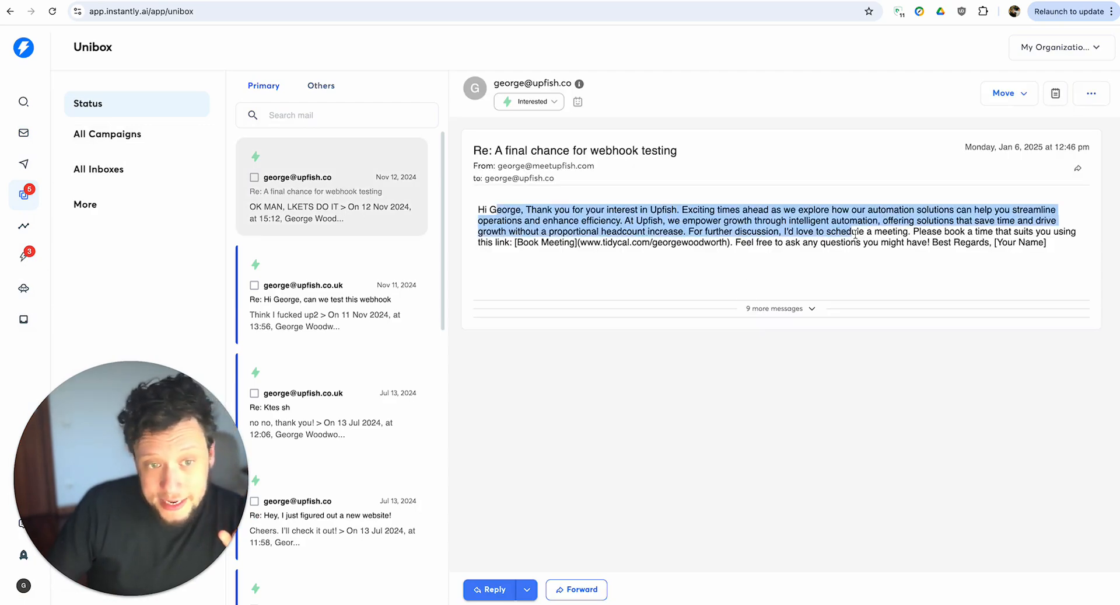
{"action": "left_click", "coordinate": [698, 452]}
{"action": "key", "text": "ctrl+Tab"}
{"action": "key", "text": "ctrl+Tab"}
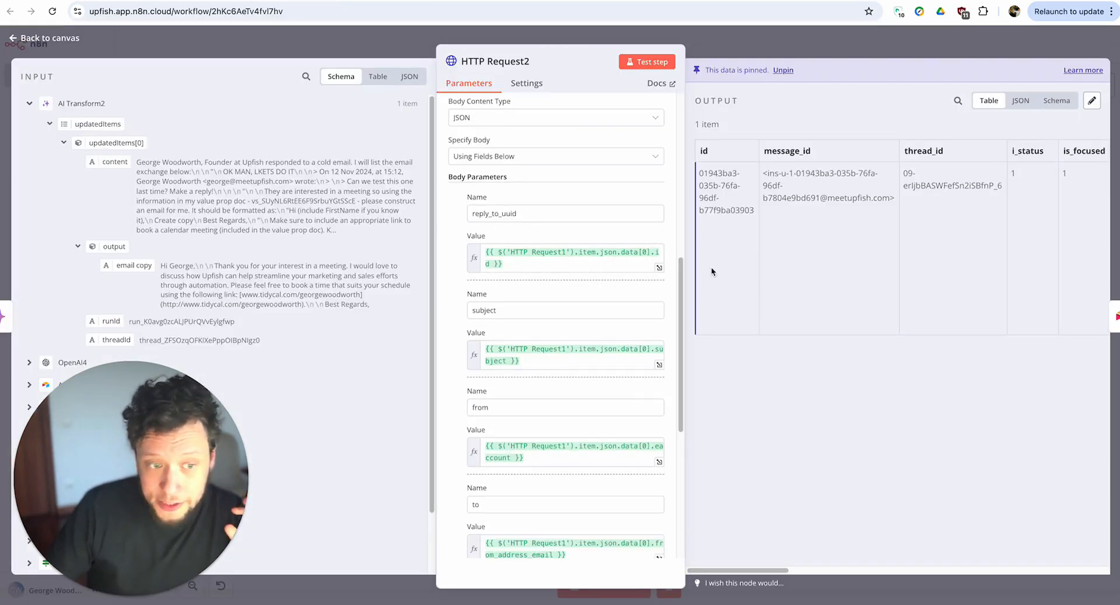
{"action": "key", "text": "Escape"}
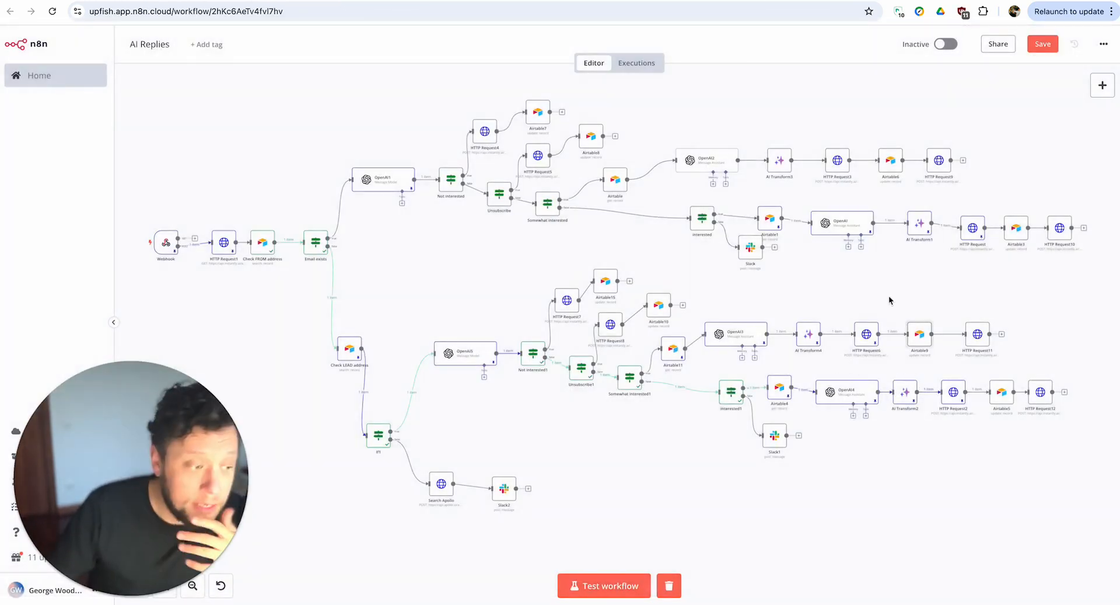
Examine the Airtable5 node's Status and Email chain fields against the HTTP Request2 and HTTP Request1 input data
{"action": "double_click", "coordinate": [1006, 397]}
{"action": "scroll", "coordinate": [532, 348], "scroll_direction": "down", "scroll_amount": 10}
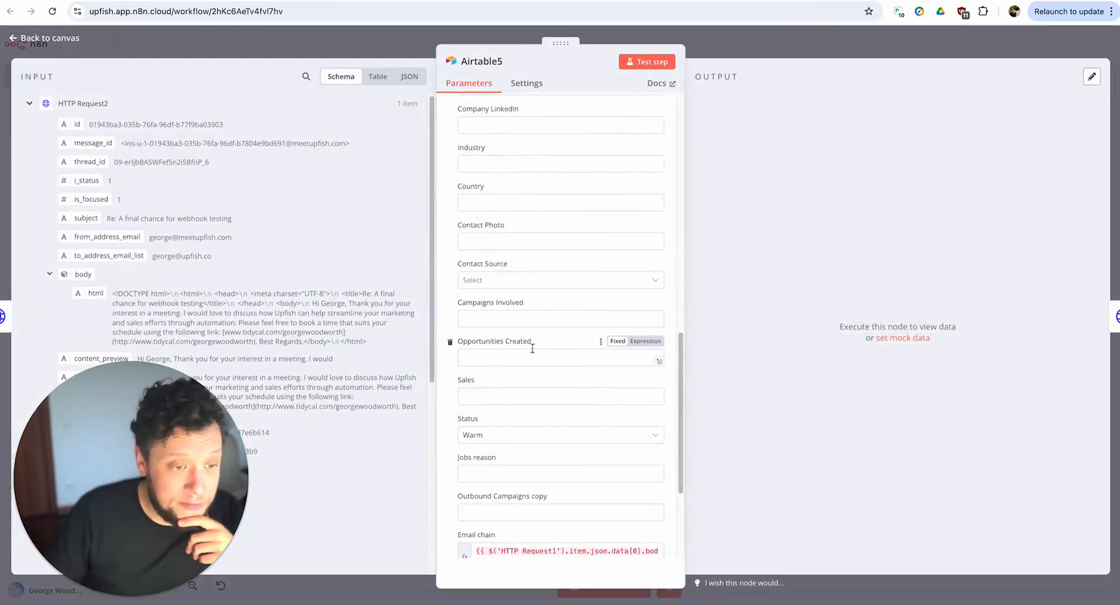
{"action": "left_click", "coordinate": [518, 485]}
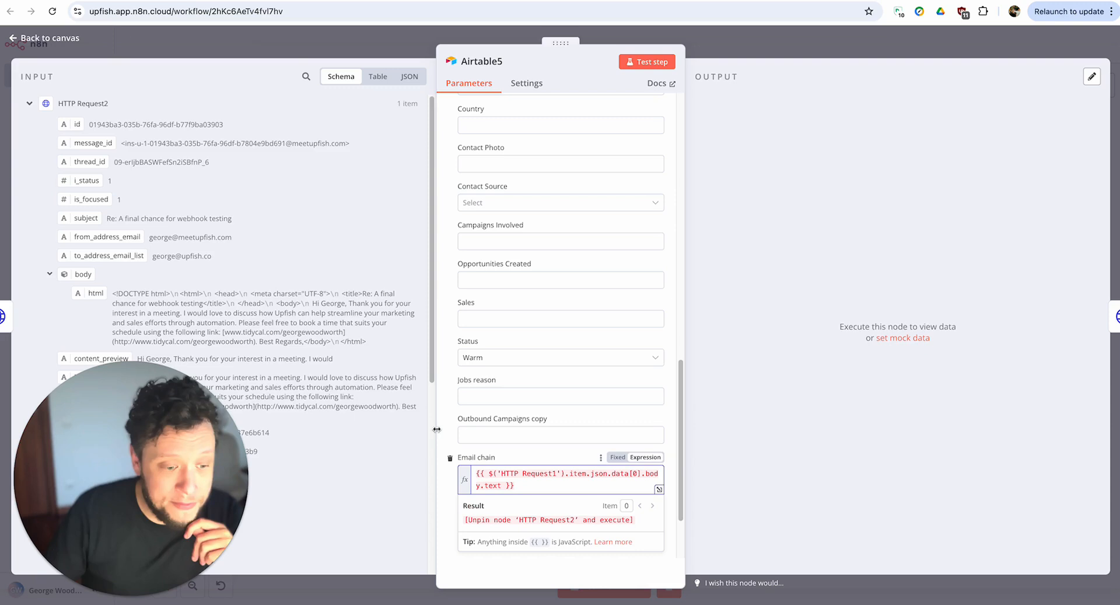
{"action": "scroll", "coordinate": [414, 389], "scroll_direction": "down", "scroll_amount": 3}
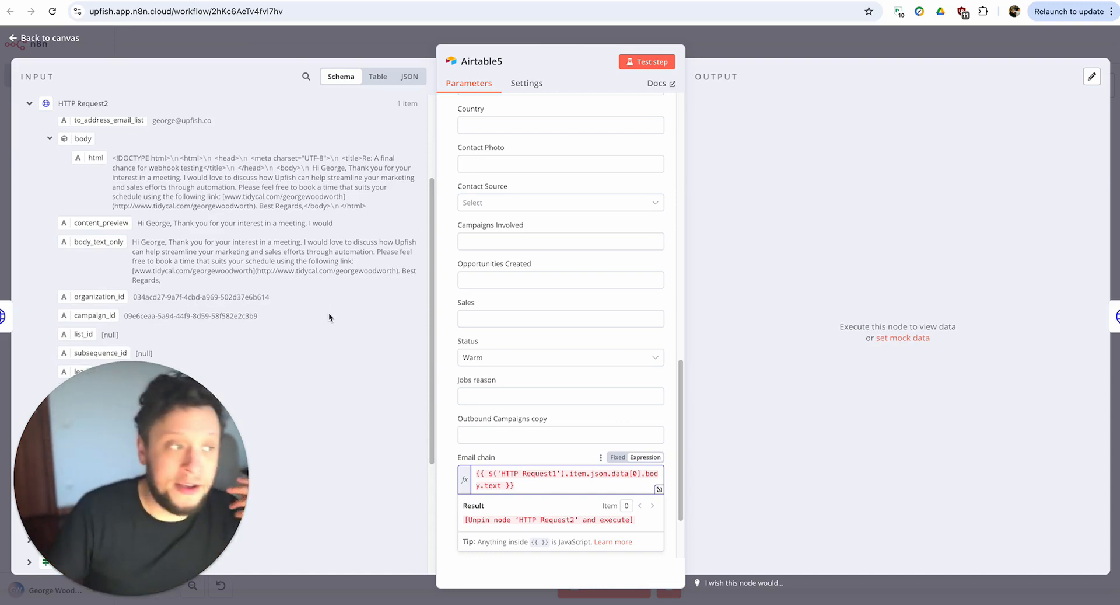
{"action": "scroll", "coordinate": [328, 317], "scroll_direction": "up", "scroll_amount": 3}
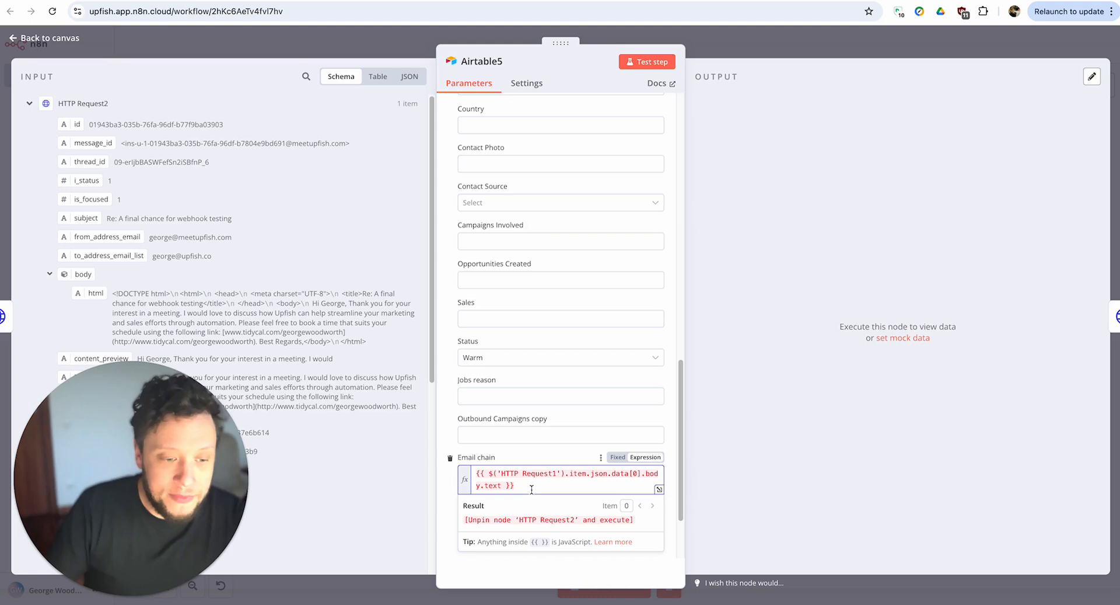
{"action": "left_click_drag", "start_coordinate": [531, 489], "coordinate": [450, 475]}
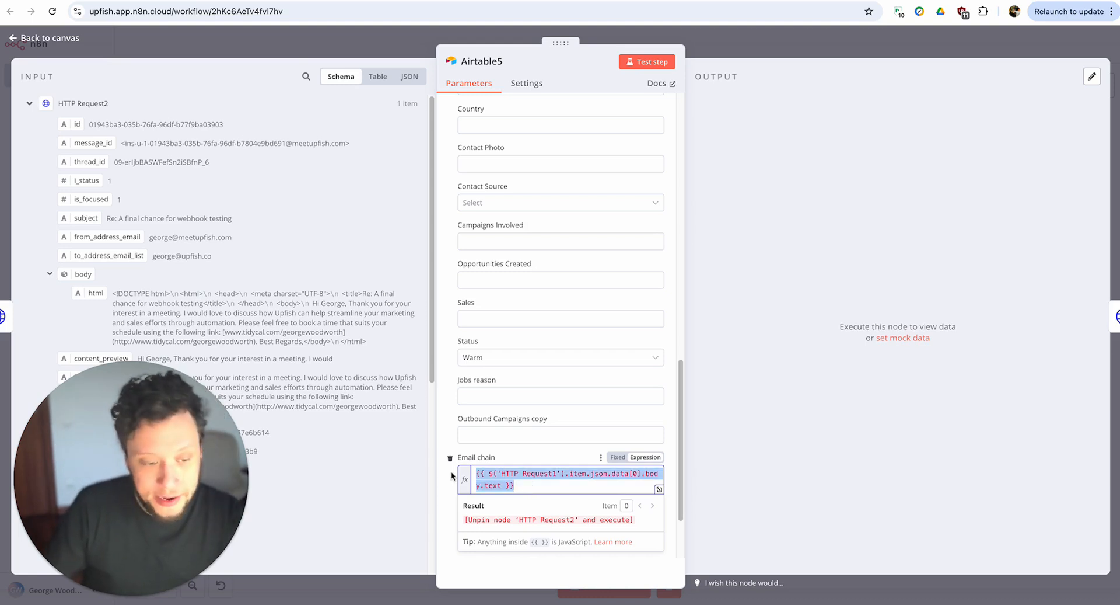
{"action": "left_click", "coordinate": [29, 104]}
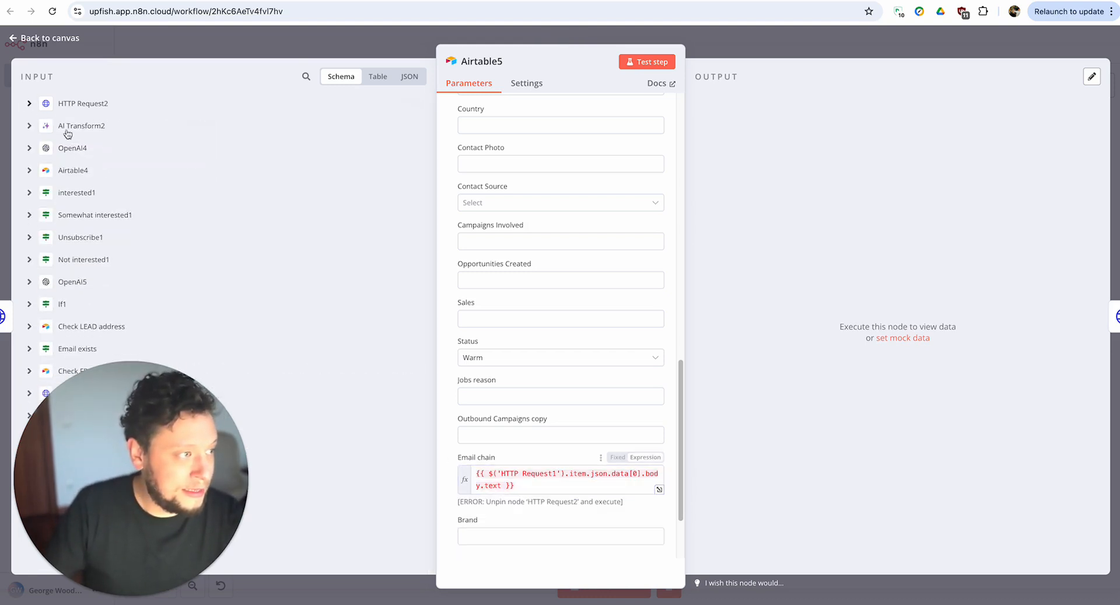
{"action": "left_click", "coordinate": [40, 395]}
{"action": "scroll", "coordinate": [90, 400], "scroll_direction": "down", "scroll_amount": 5}
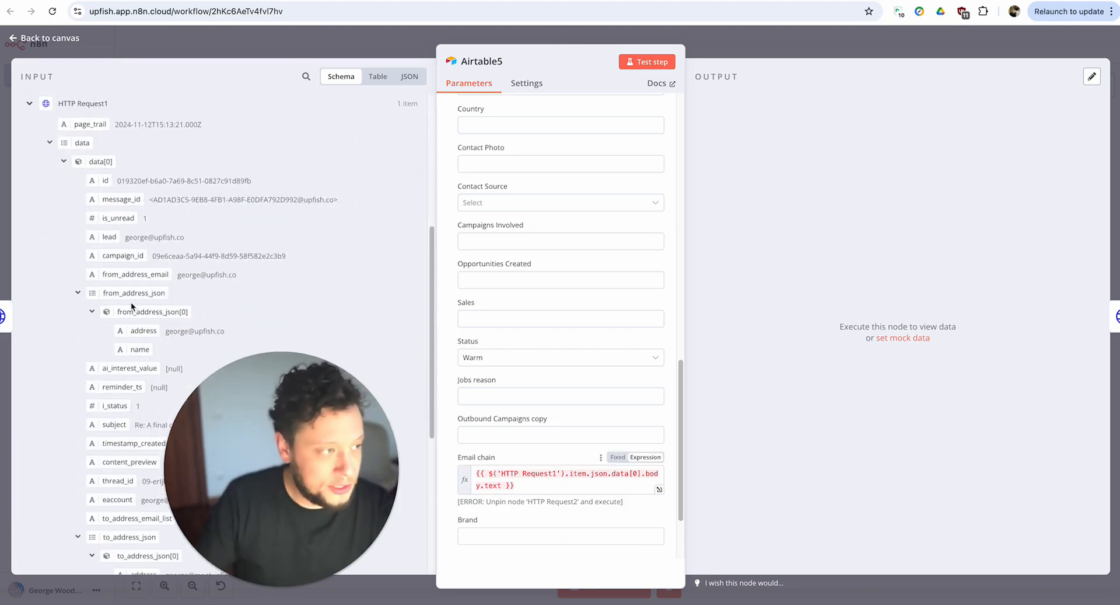
{"action": "scroll", "coordinate": [135, 352], "scroll_direction": "up", "scroll_amount": 5}
Append AI Transform2's email copy to the Email chain expression in Airtable5 after the HTTP Request1 body text, and close the node
{"action": "left_click", "coordinate": [549, 483]}
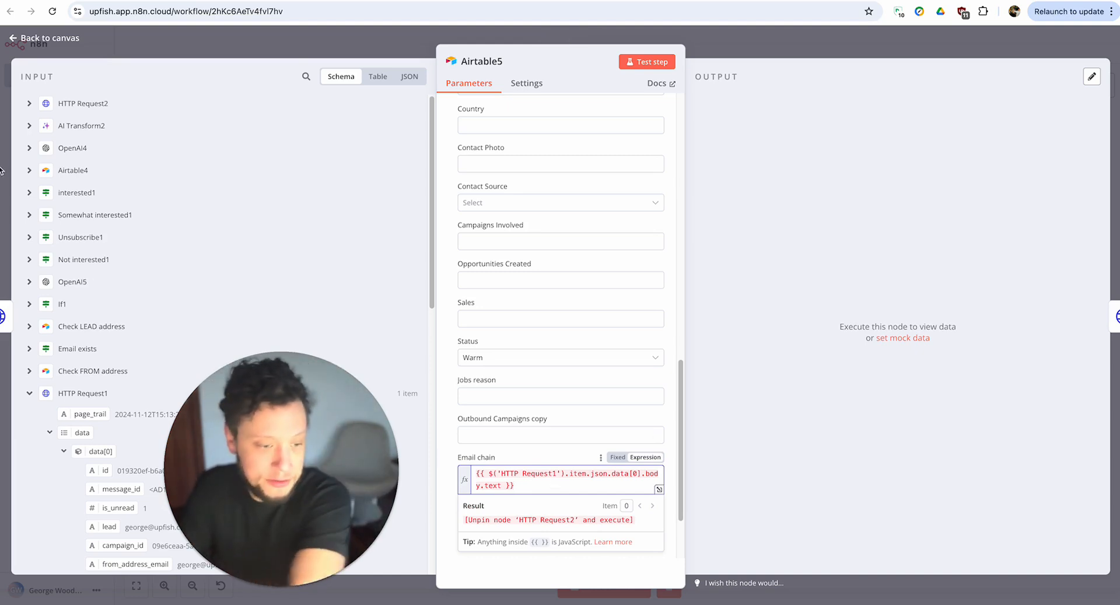
{"action": "left_click", "coordinate": [29, 148]}
{"action": "left_click", "coordinate": [29, 126]}
{"action": "left_click_drag", "start_coordinate": [135, 287], "coordinate": [551, 483]}
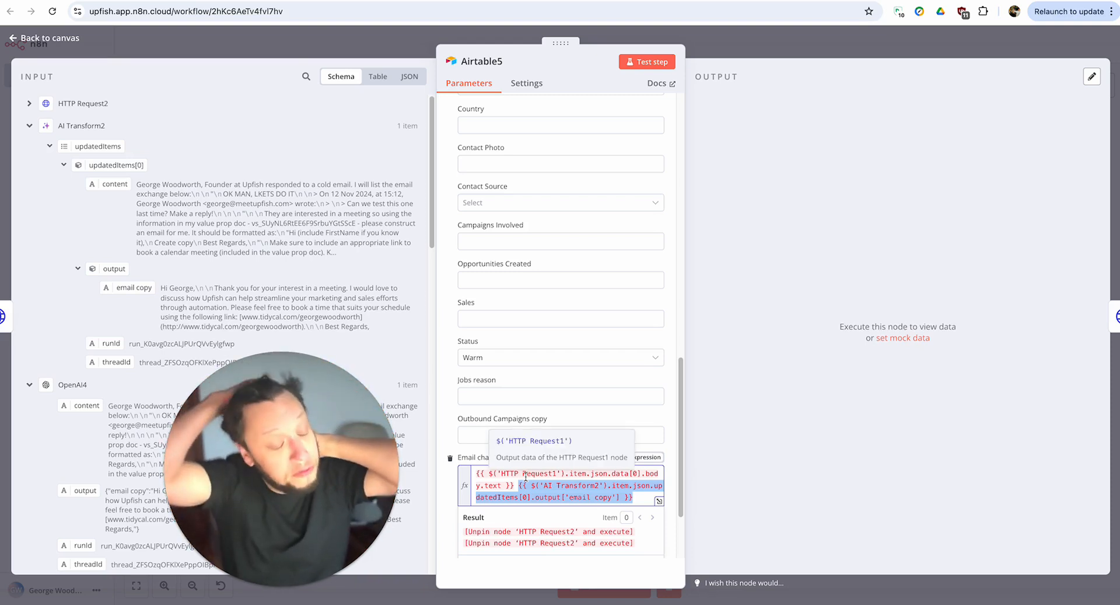
{"action": "triple_click", "coordinate": [484, 474]}
{"action": "left_click", "coordinate": [484, 474]}
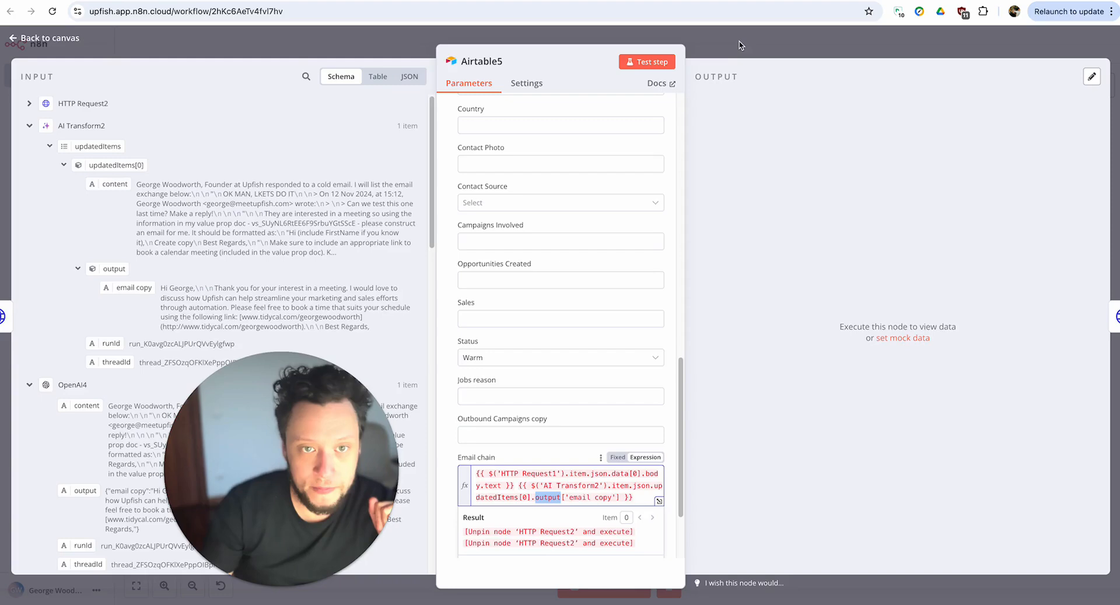
{"action": "key", "text": "Escape"}
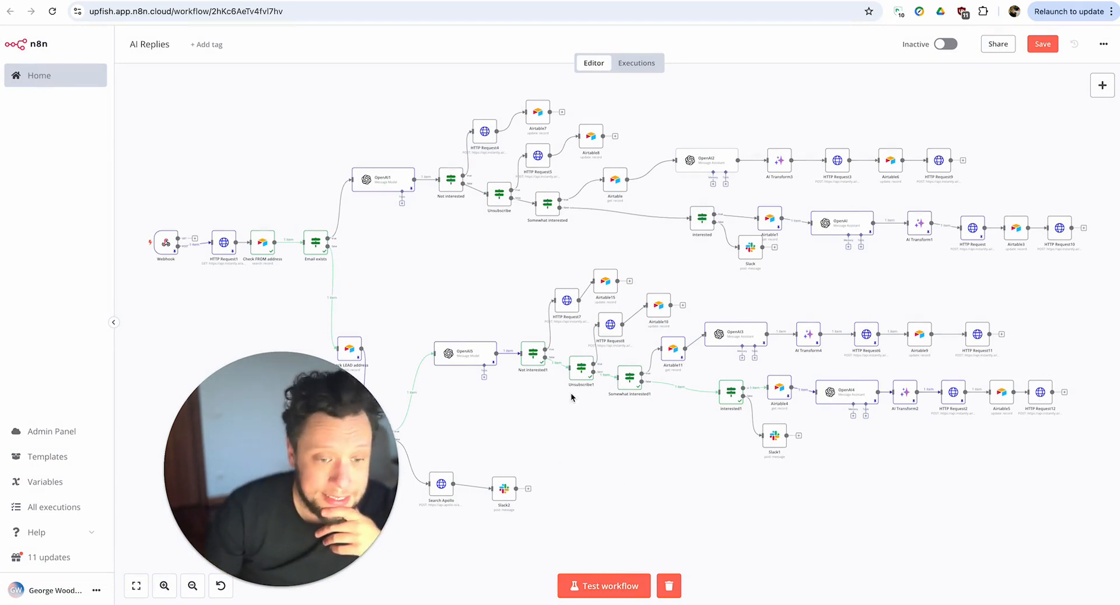
Open the OpenAI3 node on the somewhat-interested branch and read its assistant prompt text through to the end
{"action": "double_click", "coordinate": [719, 341]}
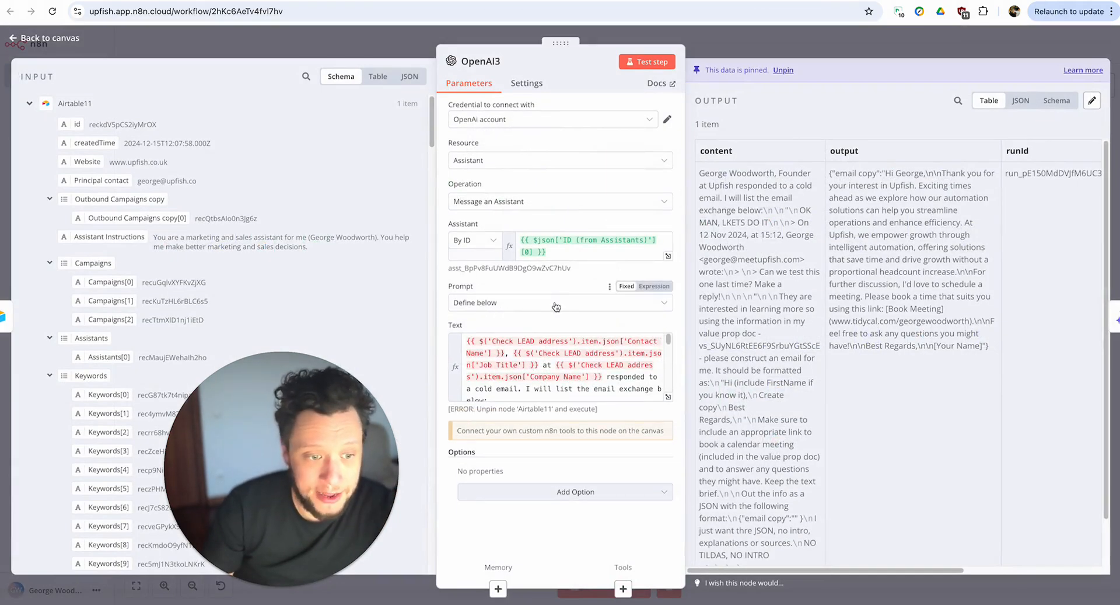
{"action": "scroll", "coordinate": [591, 352], "scroll_direction": "down", "scroll_amount": 3}
{"action": "scroll", "coordinate": [591, 352], "scroll_direction": "down", "scroll_amount": 10}
{"action": "scroll", "coordinate": [592, 343], "scroll_direction": "down", "scroll_amount": 3}
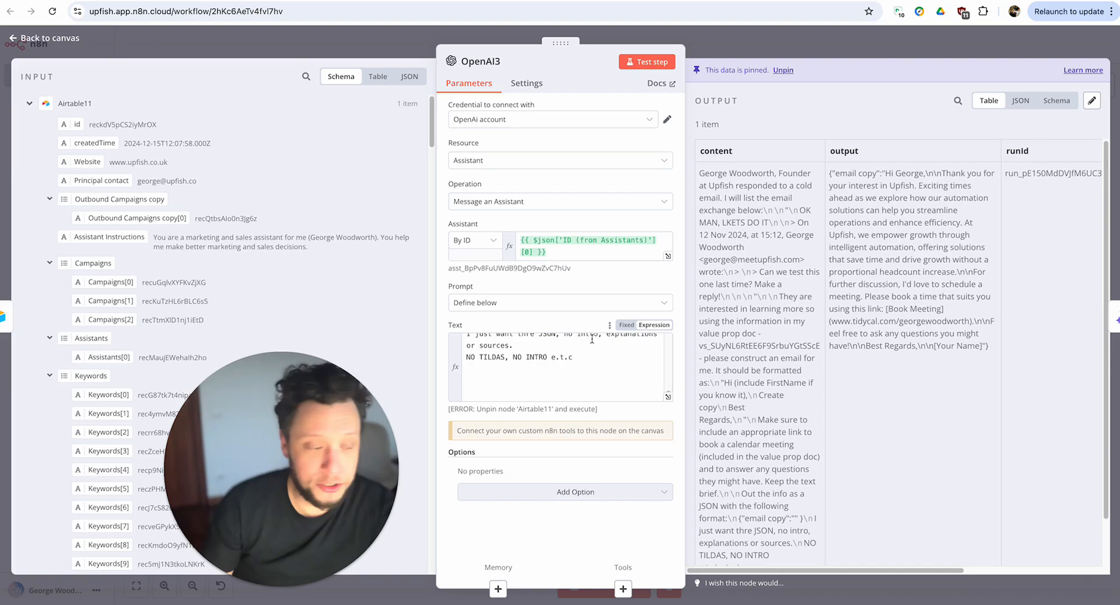
{"action": "scroll", "coordinate": [592, 338], "scroll_direction": "down", "scroll_amount": 1}
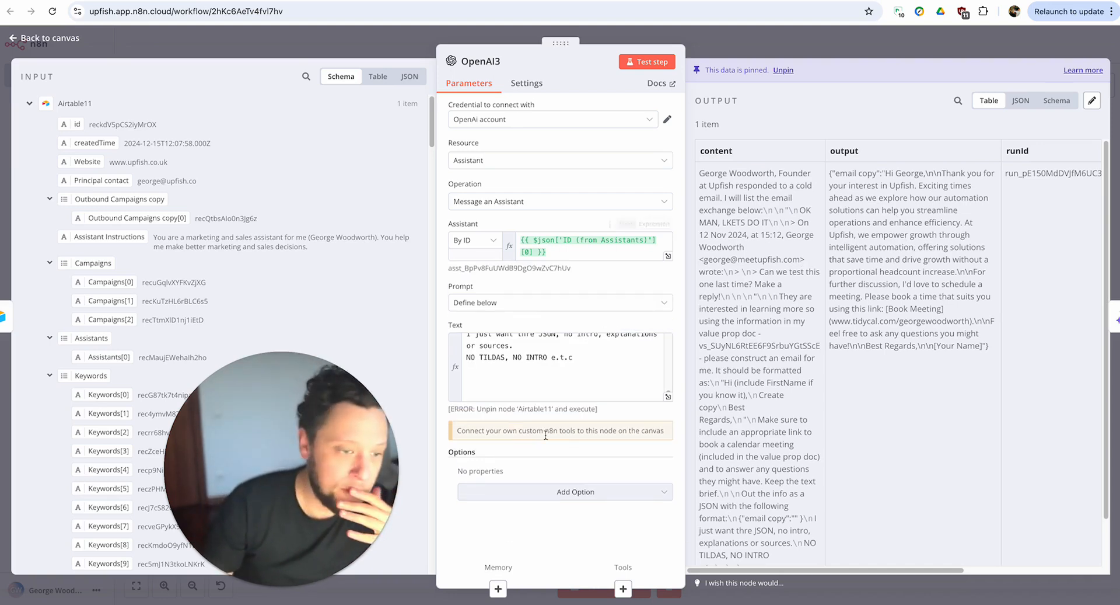
{"action": "scroll", "coordinate": [555, 396], "scroll_direction": "up", "scroll_amount": 15}
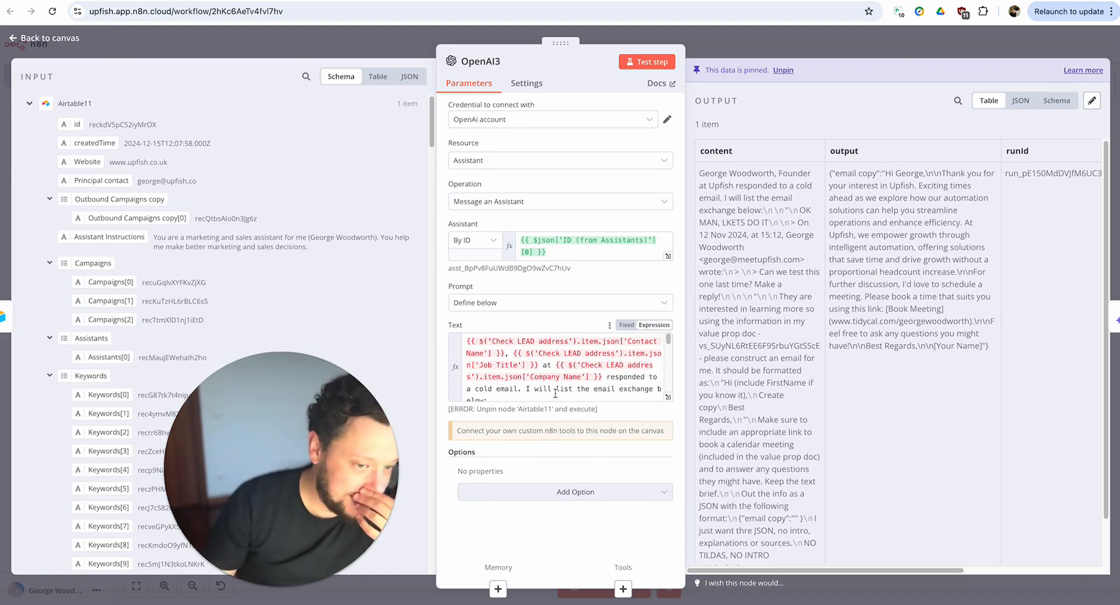
Review OpenAI3's content and output columns, and check how AI Transform4 turns the email copy into JSON, closing each node
{"action": "left_click_drag", "start_coordinate": [737, 259], "coordinate": [776, 321]}
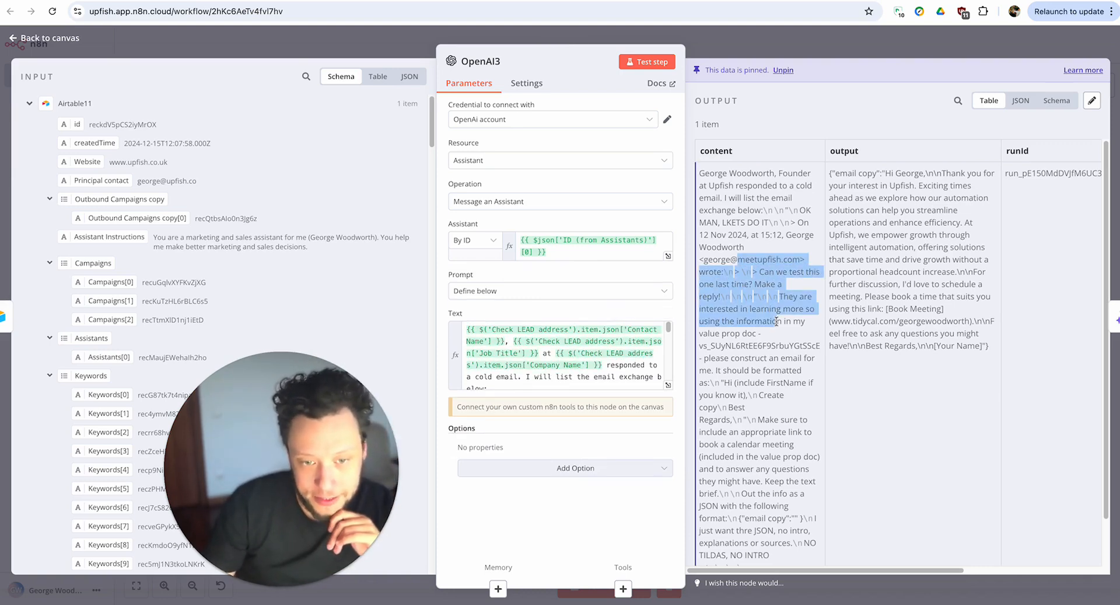
{"action": "triple_click", "coordinate": [763, 281]}
{"action": "triple_click", "coordinate": [896, 255]}
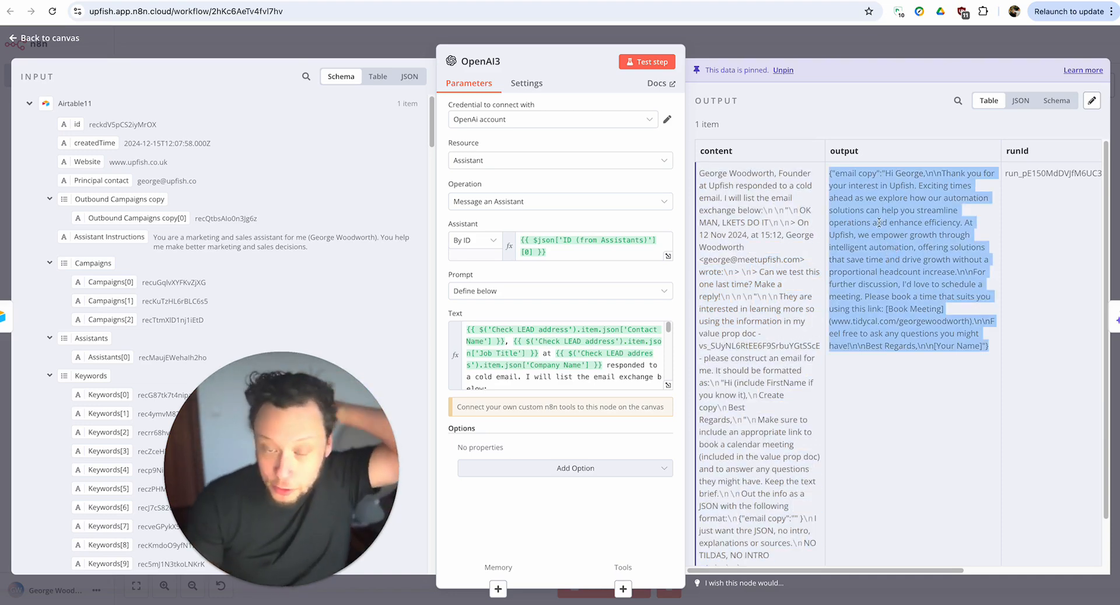
{"action": "key", "text": "Escape"}
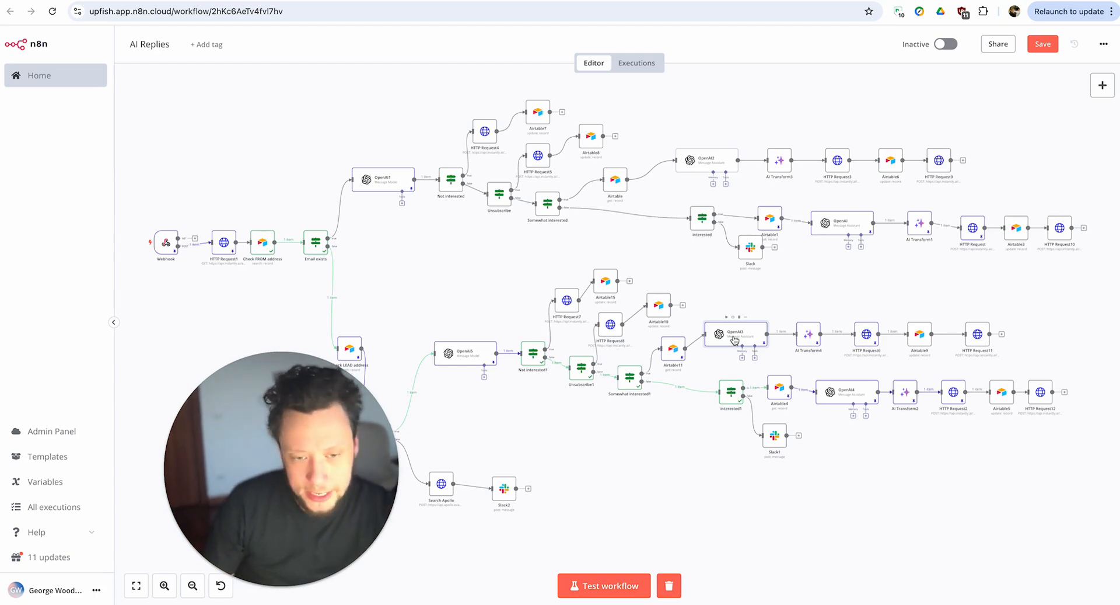
{"action": "double_click", "coordinate": [809, 338]}
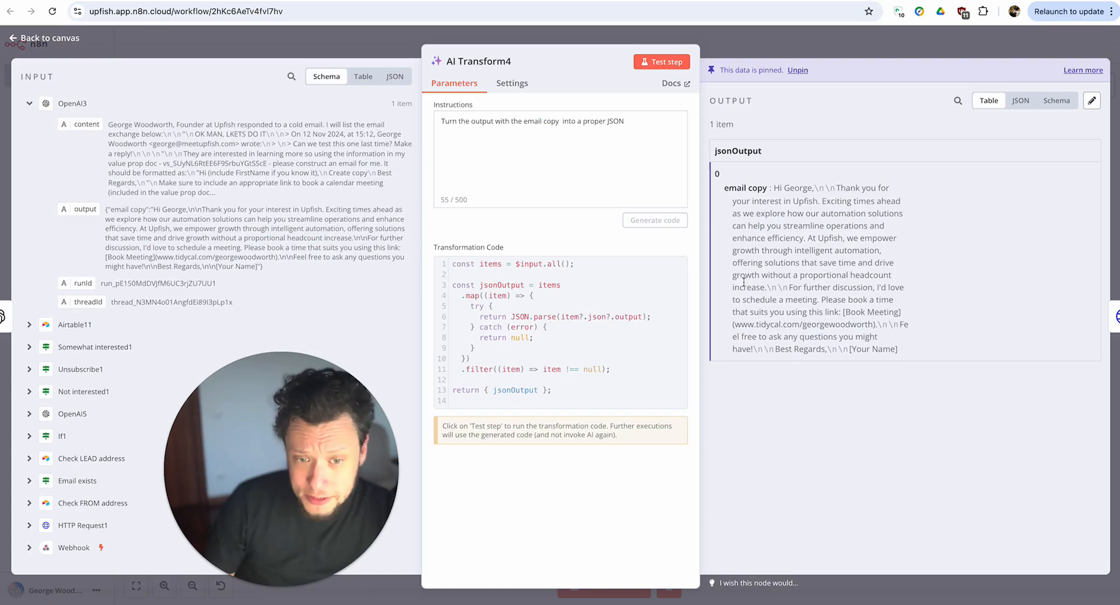
{"action": "left_click", "coordinate": [857, 51]}
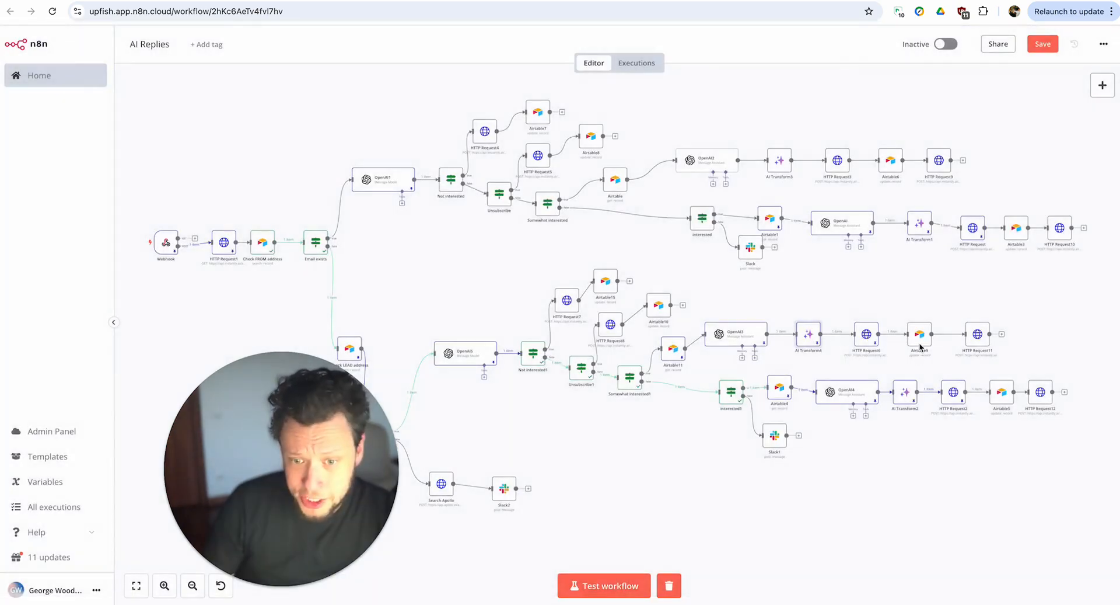